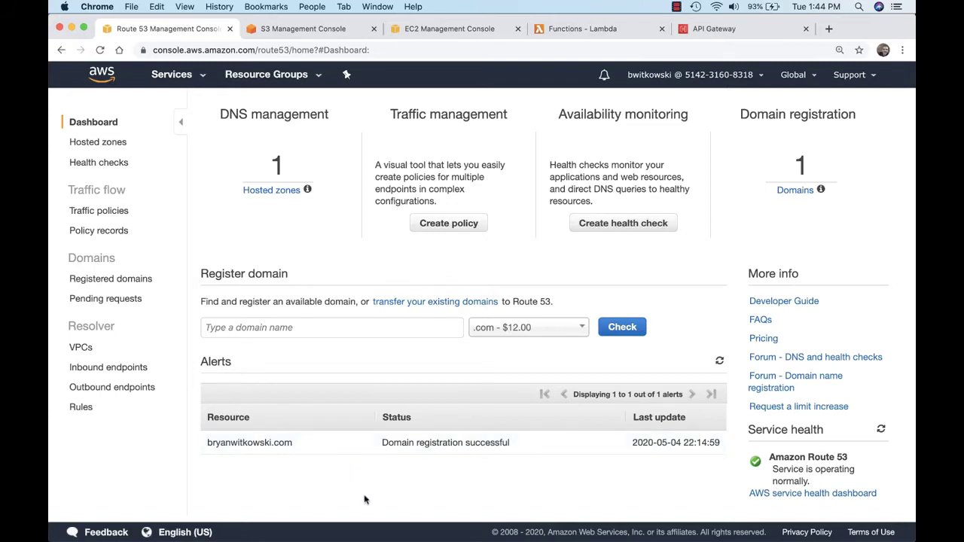
- Open the bryanwitkowski.com bucket in the S3 console to view its index.html file
scroll(396, 509, up, 1)
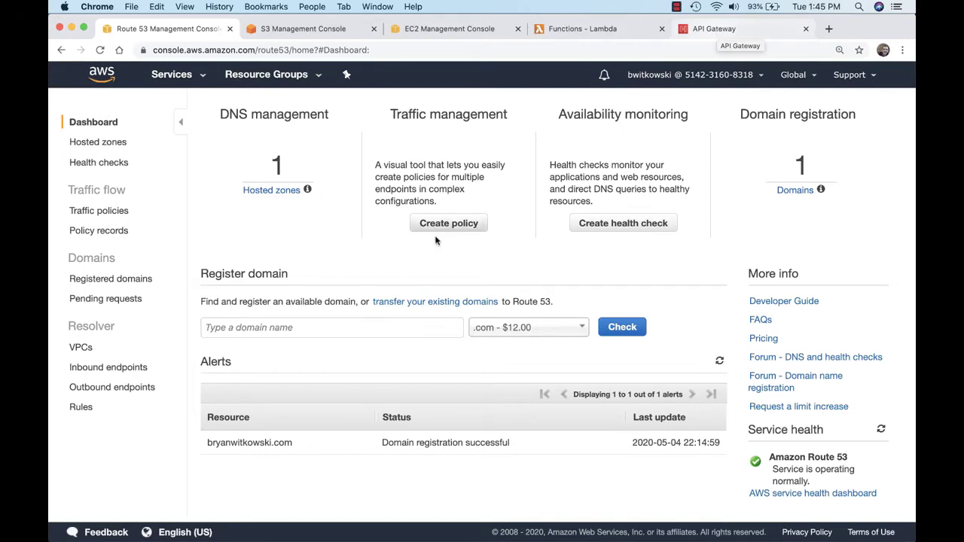
click(304, 30)
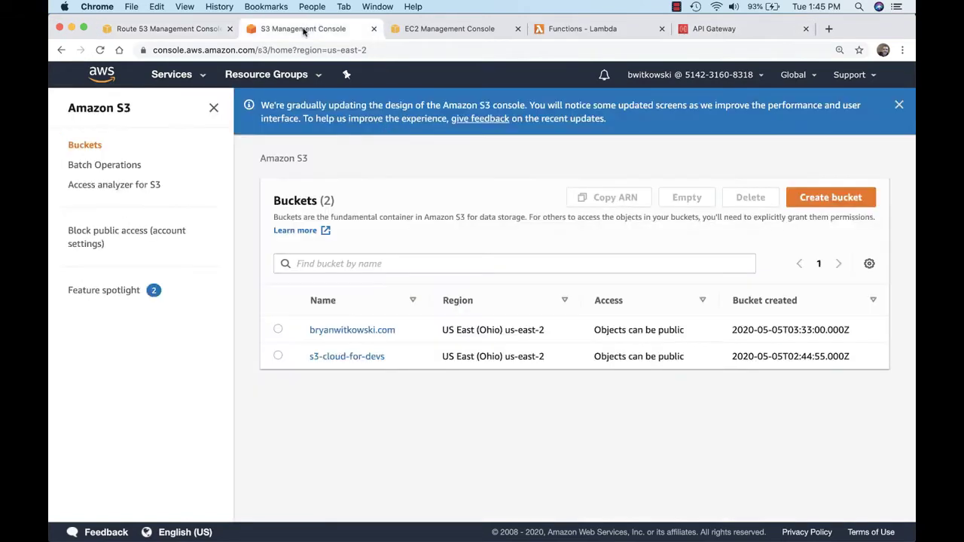
click(354, 332)
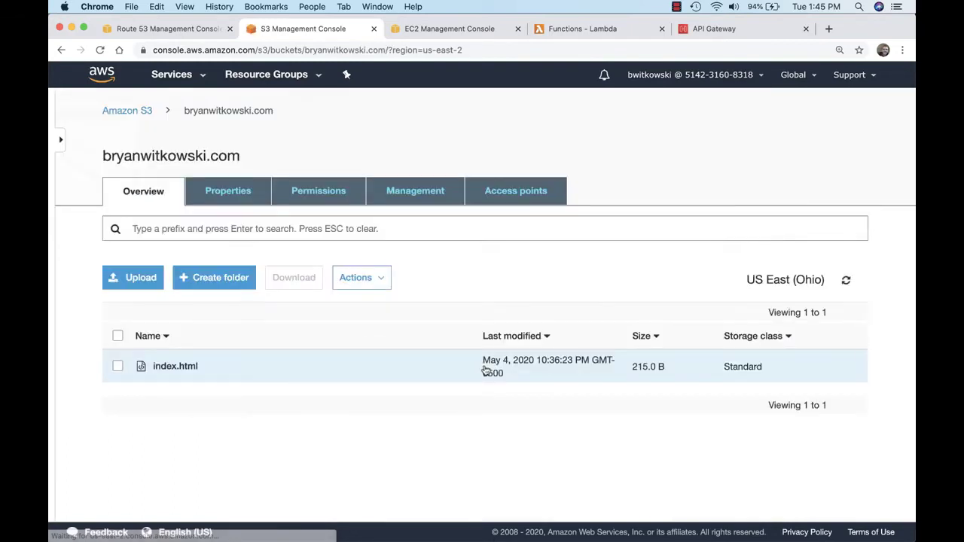
- Check the bucket's static website endpoint shows 'Cloud For Developers - Hello world!!!!', then return to Route 53
click(229, 192)
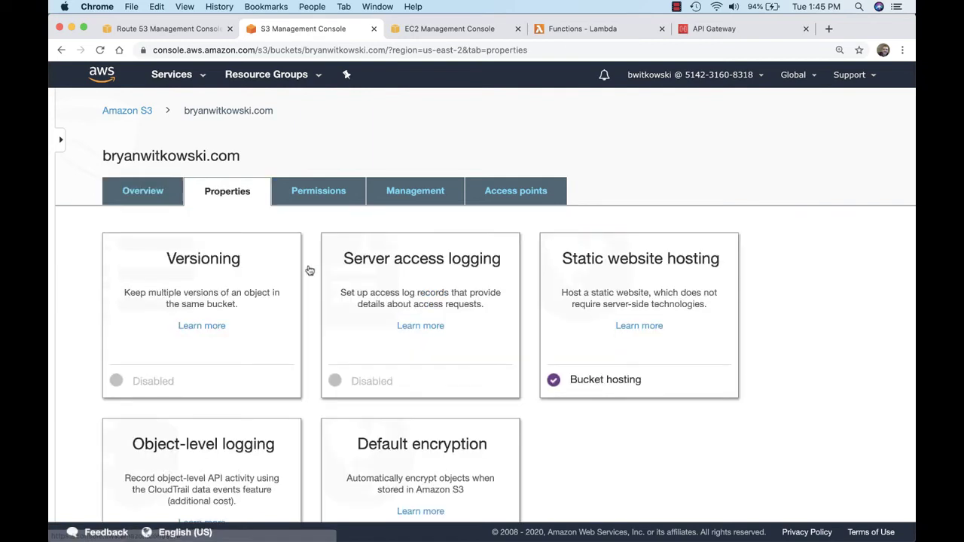
click(658, 276)
scroll(608, 349, down, 5)
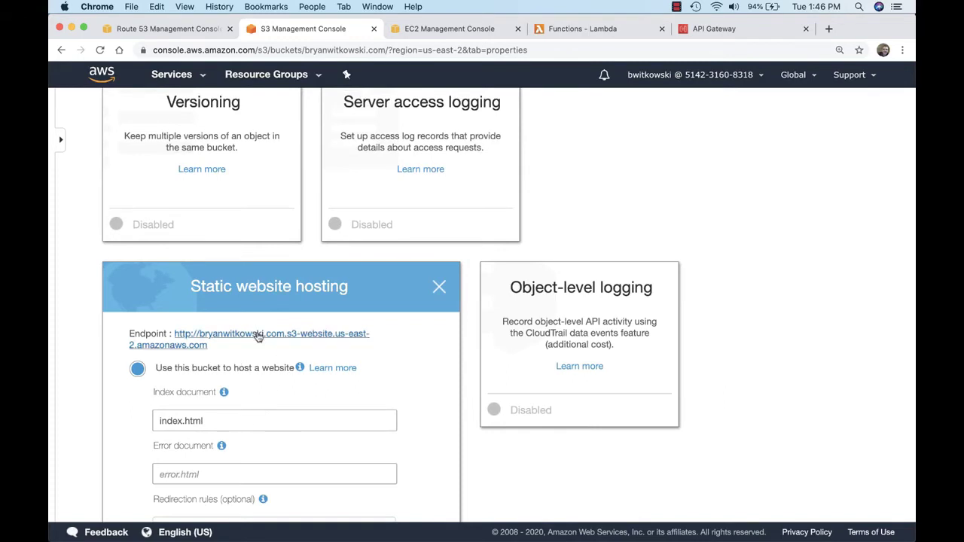
click(258, 337)
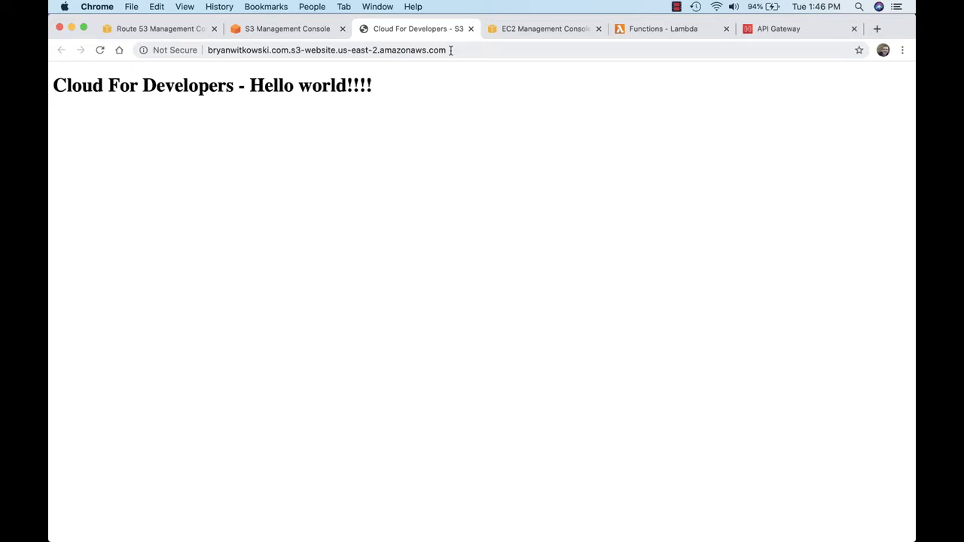
click(471, 29)
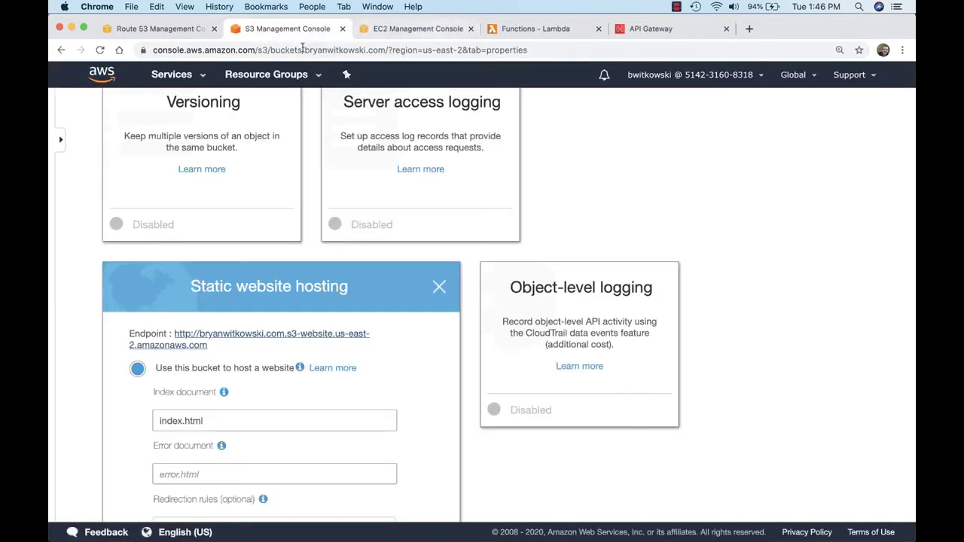
click(439, 286)
scroll(424, 295, up, 2)
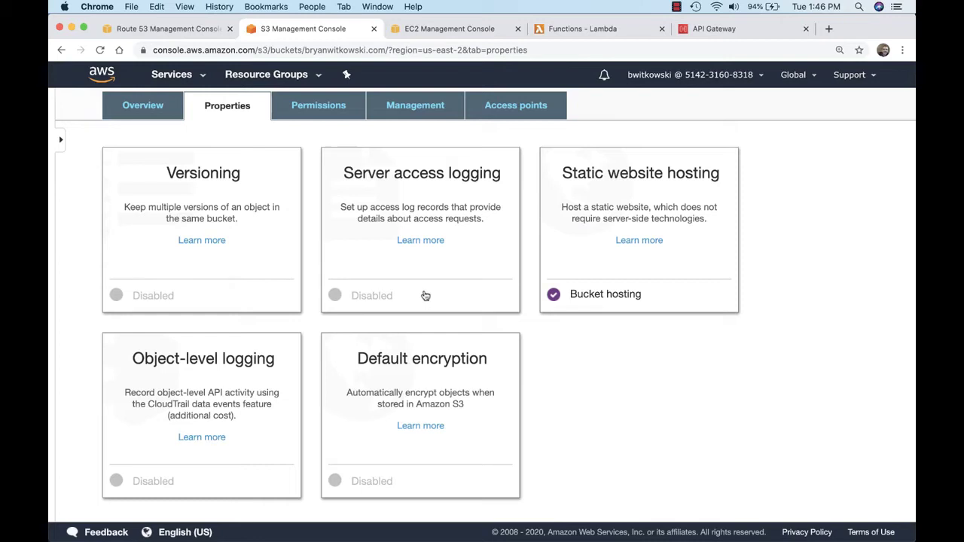
key(ctrl+shift+Tab)
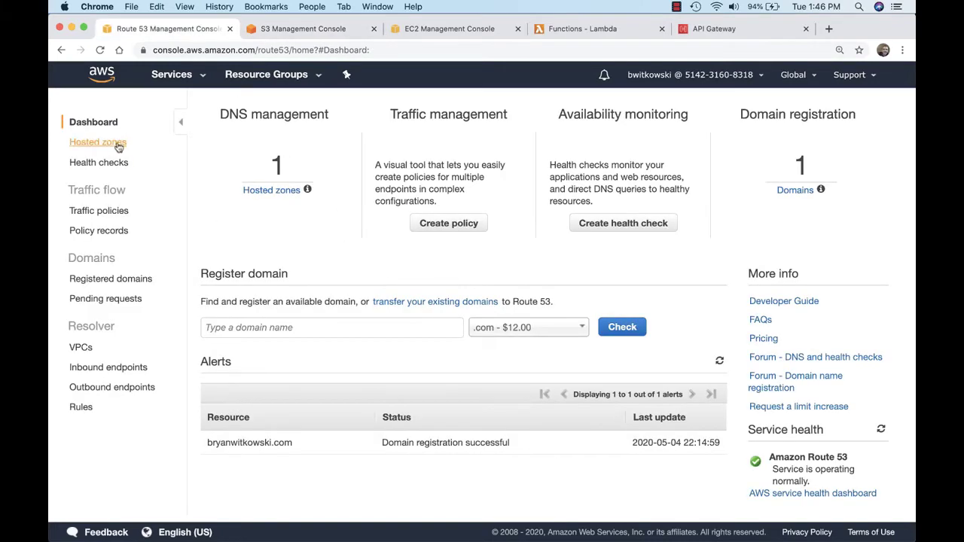
- Start a new type A record set in the bryanwitkowski.com hosted zone
click(113, 145)
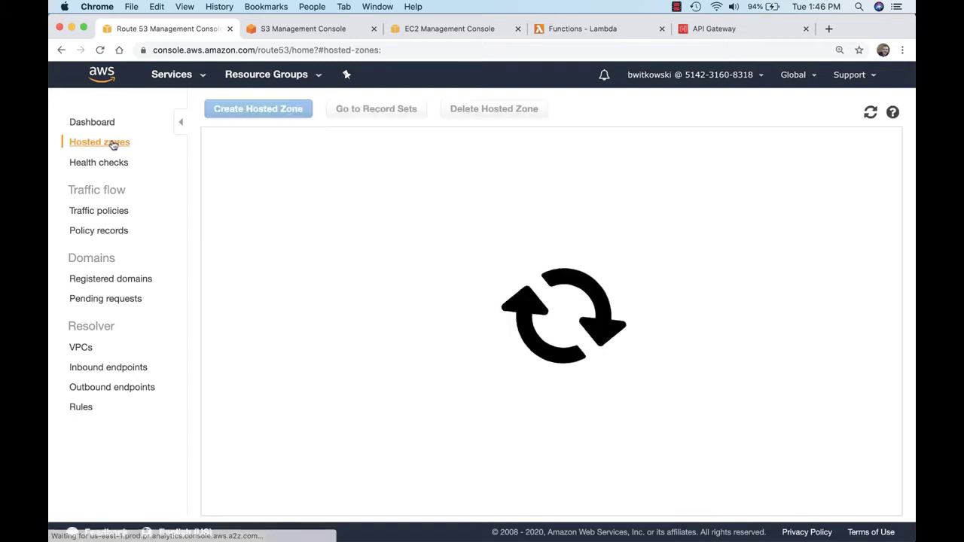
click(286, 195)
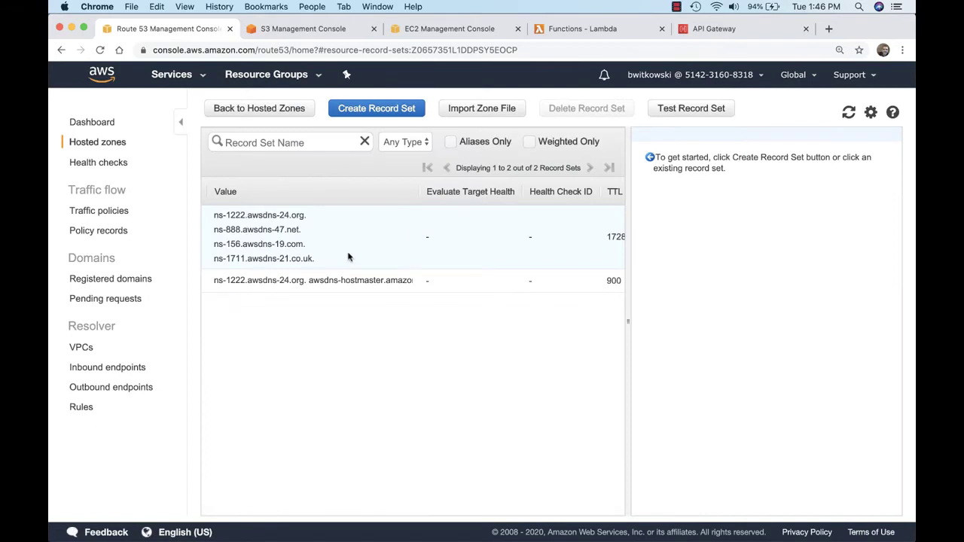
click(374, 112)
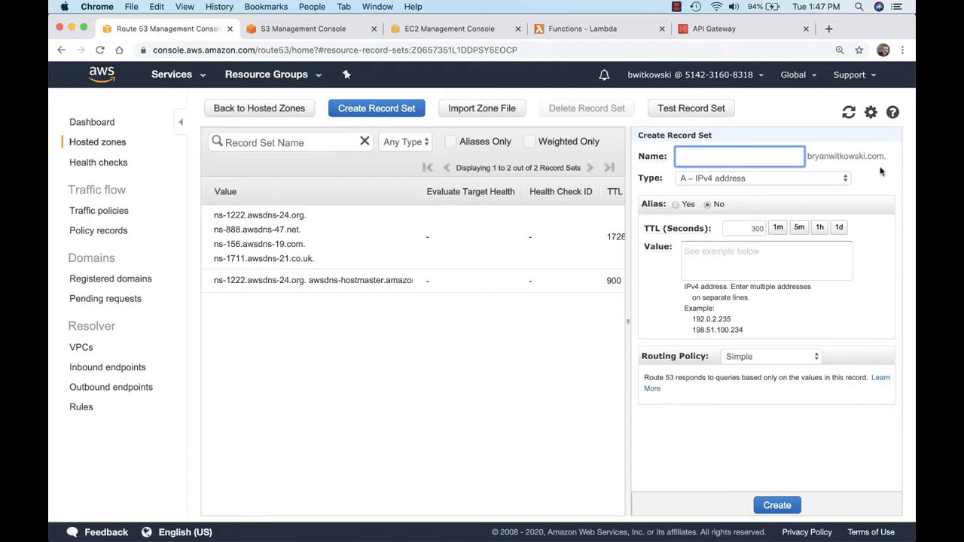
click(832, 178)
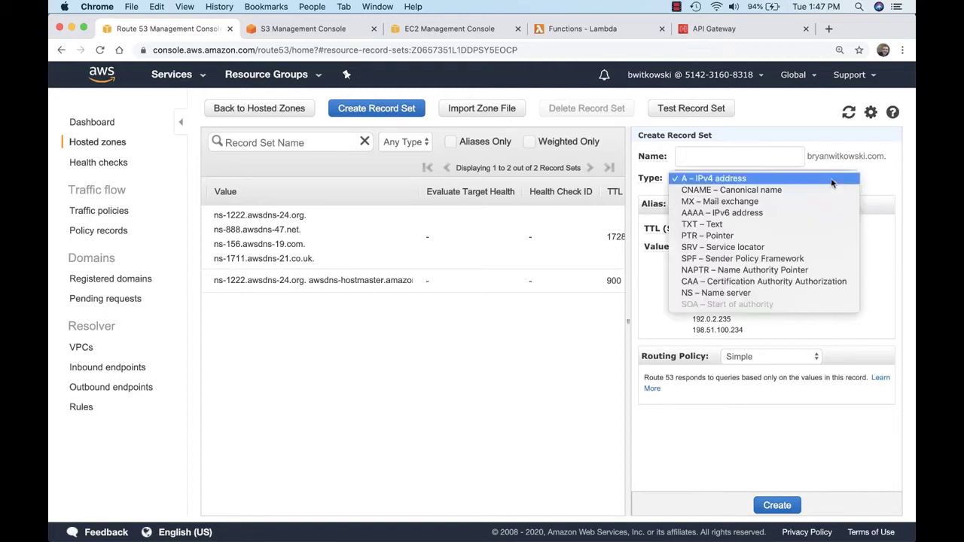
click(727, 179)
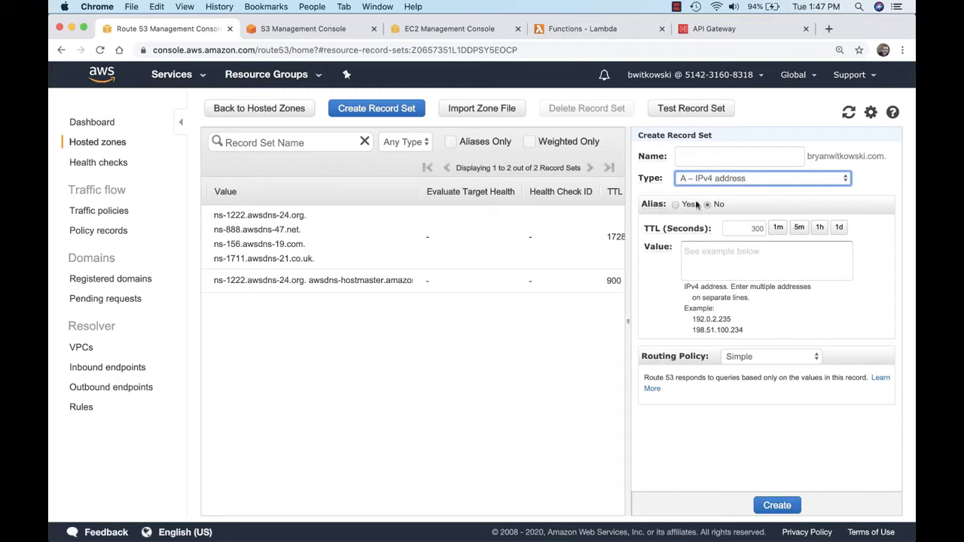
- Make the record an alias and review its target options, then return to the S3 bucket properties
click(677, 205)
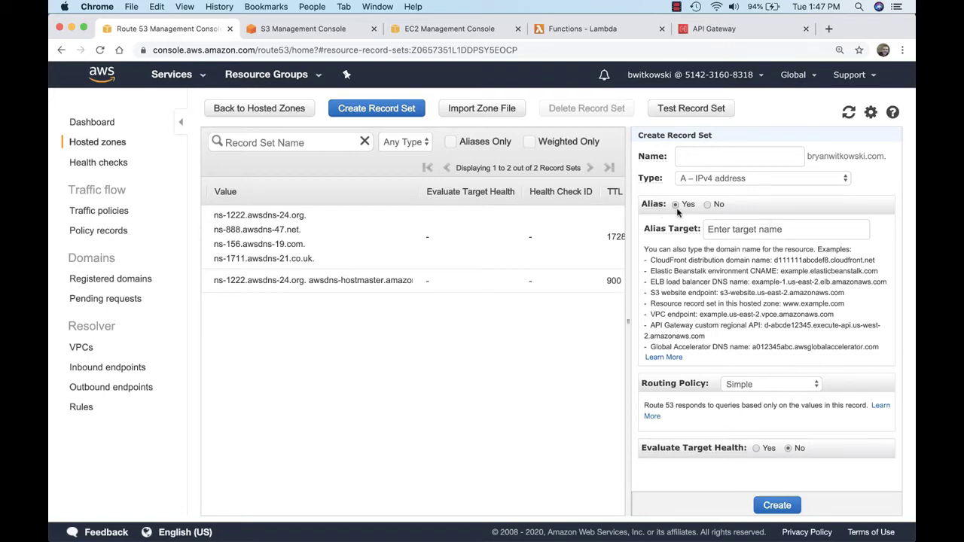
click(745, 229)
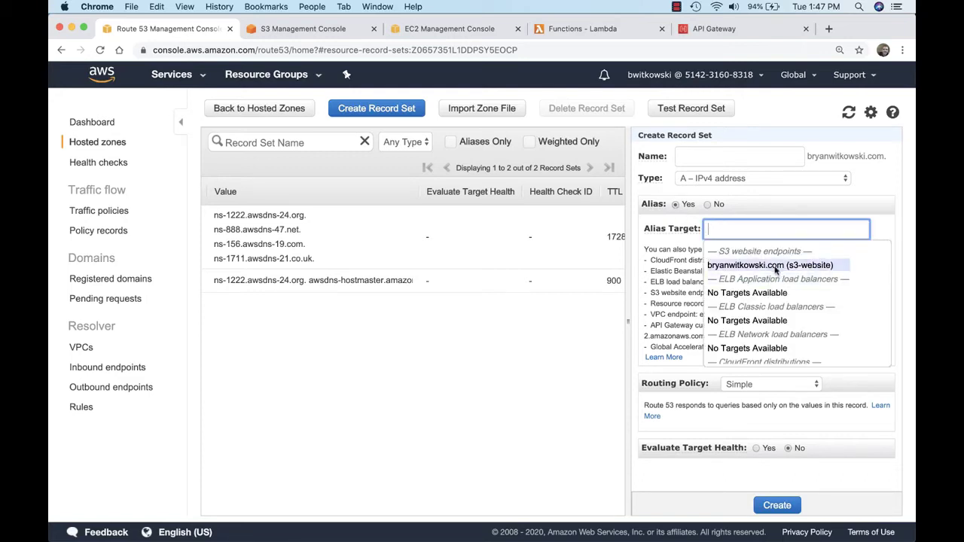
scroll(777, 268, down, 5)
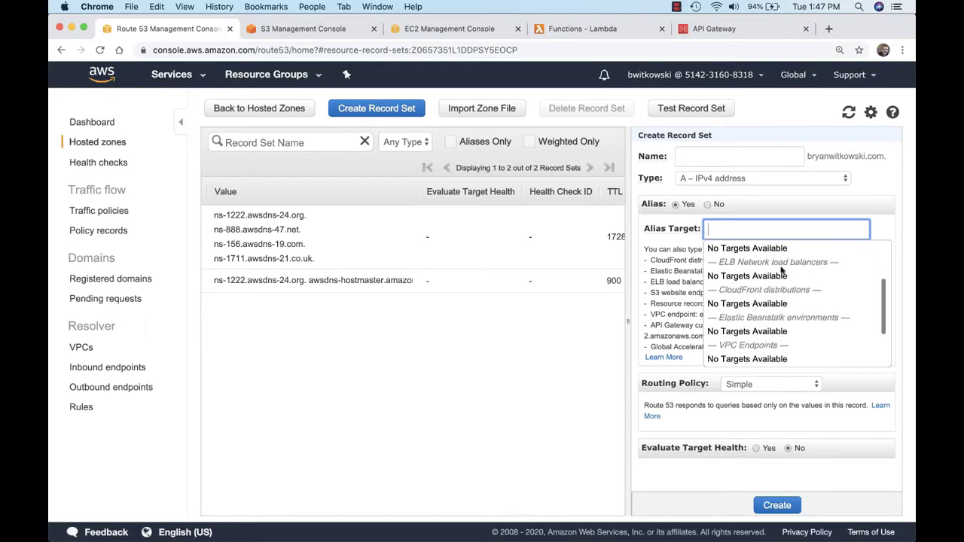
scroll(780, 257, up, 5)
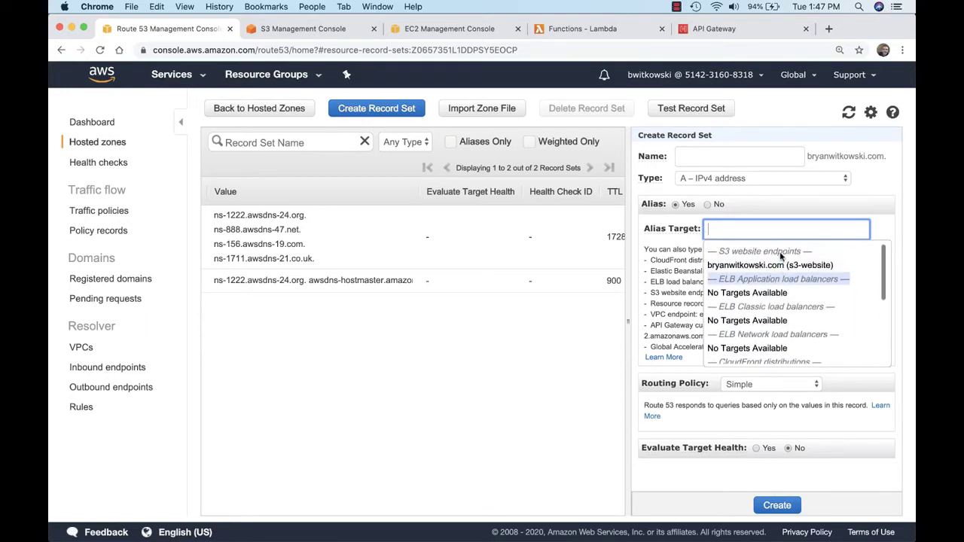
click(331, 28)
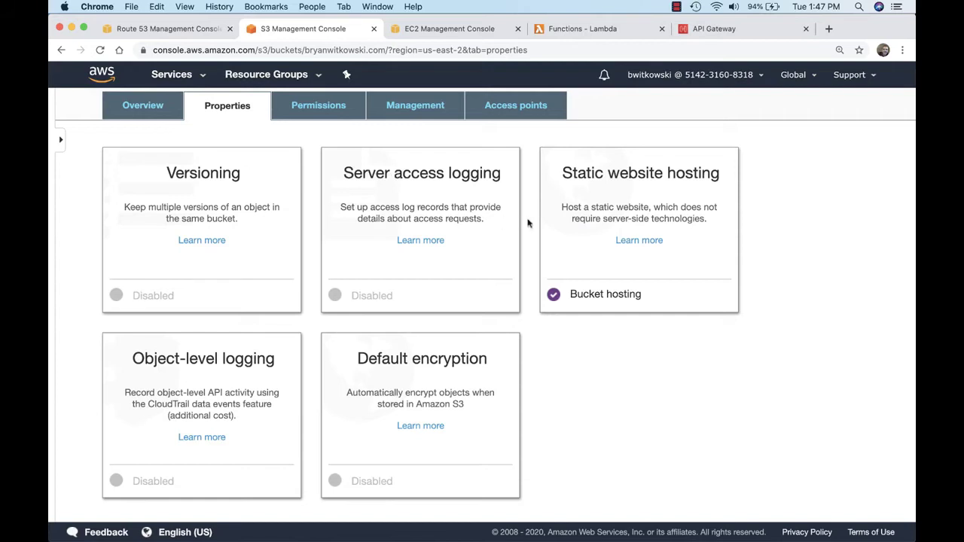
- Paste the bucket's S3 website endpoint into the alias target and attempt to create the record
click(579, 216)
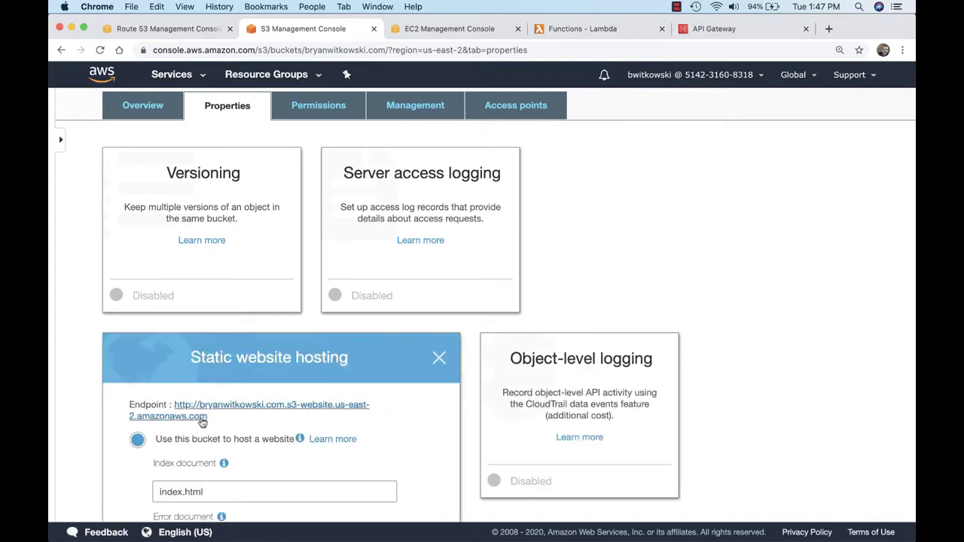
drag(215, 417, 174, 411)
key(super+c)
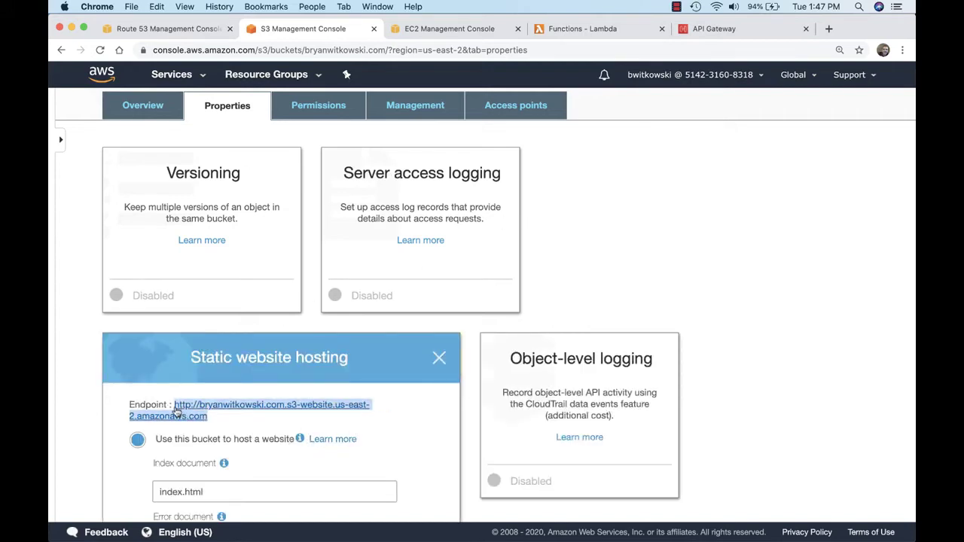
click(173, 30)
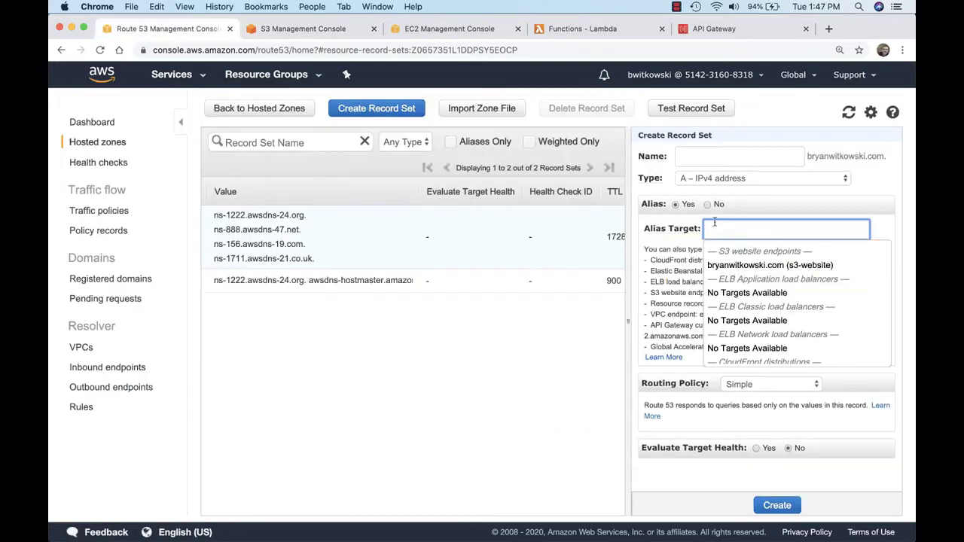
key(super+v)
key(Tab)
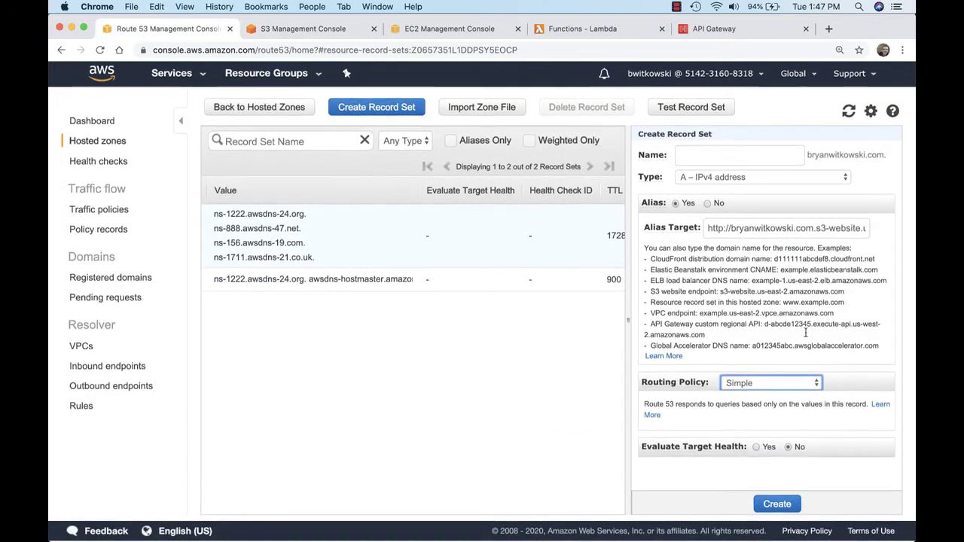
click(780, 508)
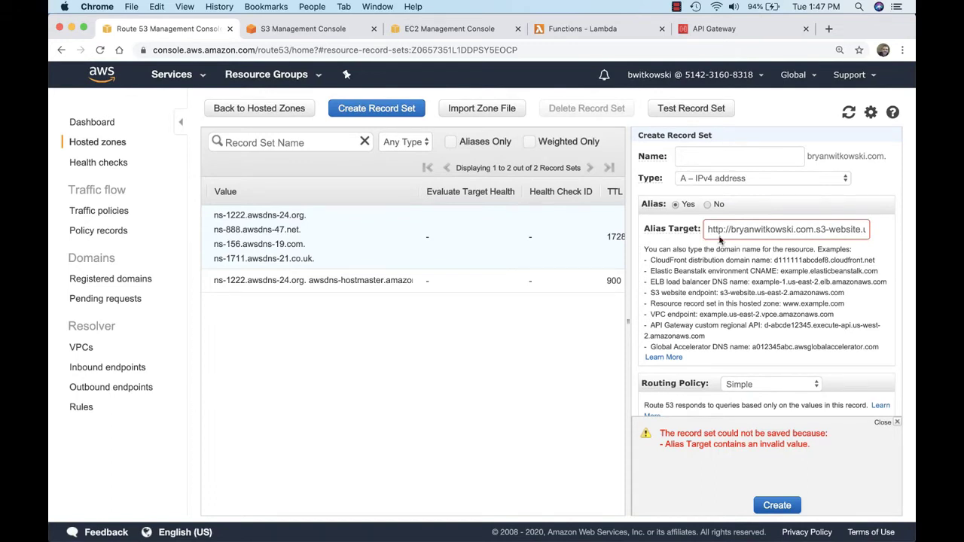
- Reset the alias and choose the bryanwitkowski.com (s3-website) suggestion as its target
click(708, 204)
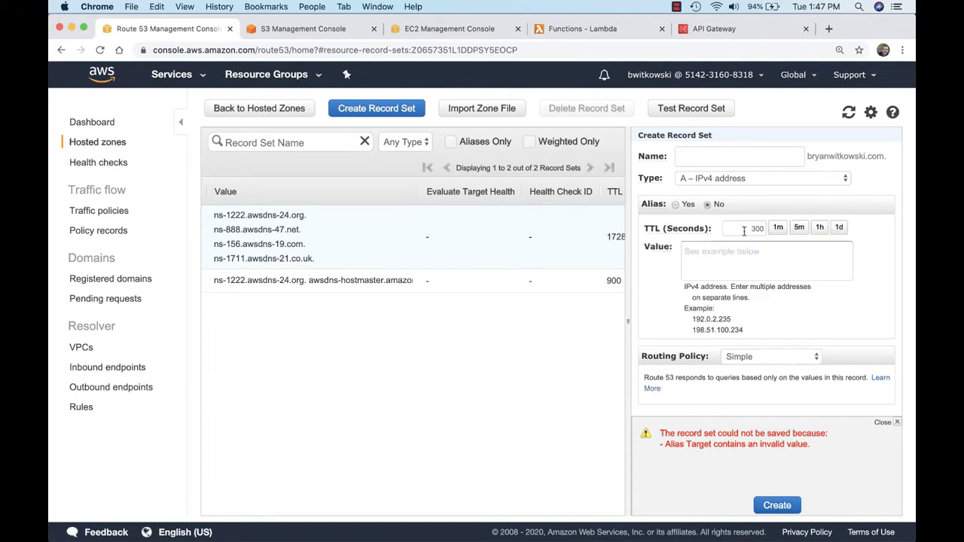
click(677, 205)
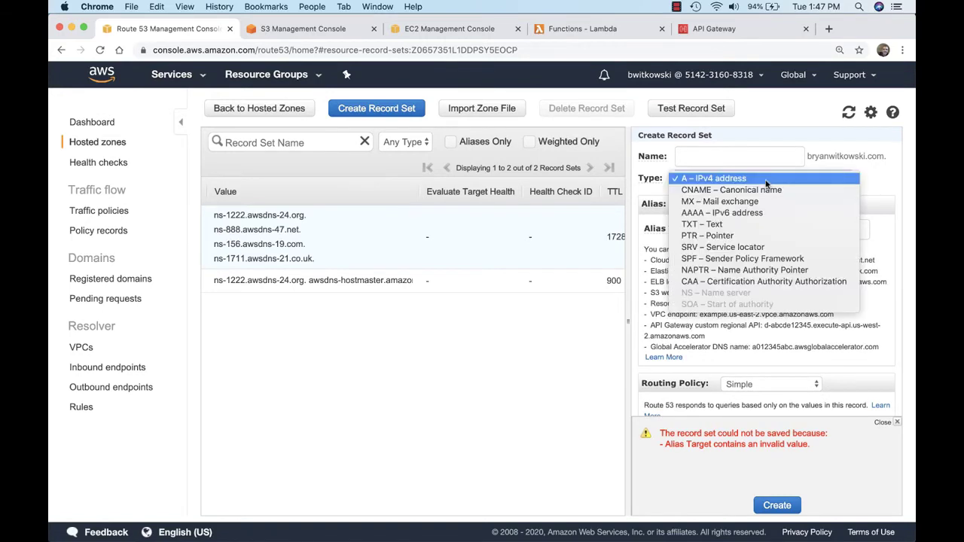
click(766, 181)
click(753, 226)
click(748, 266)
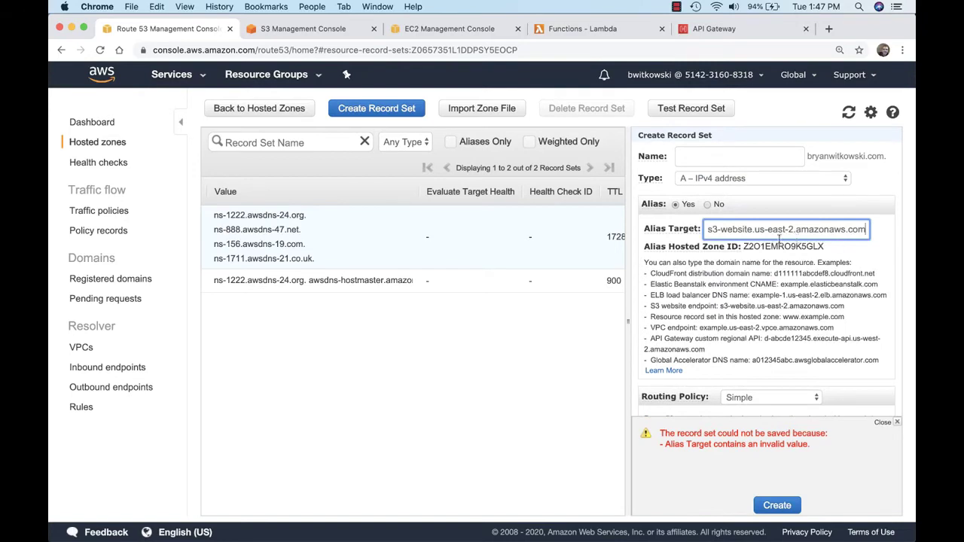
scroll(759, 228, left, 5)
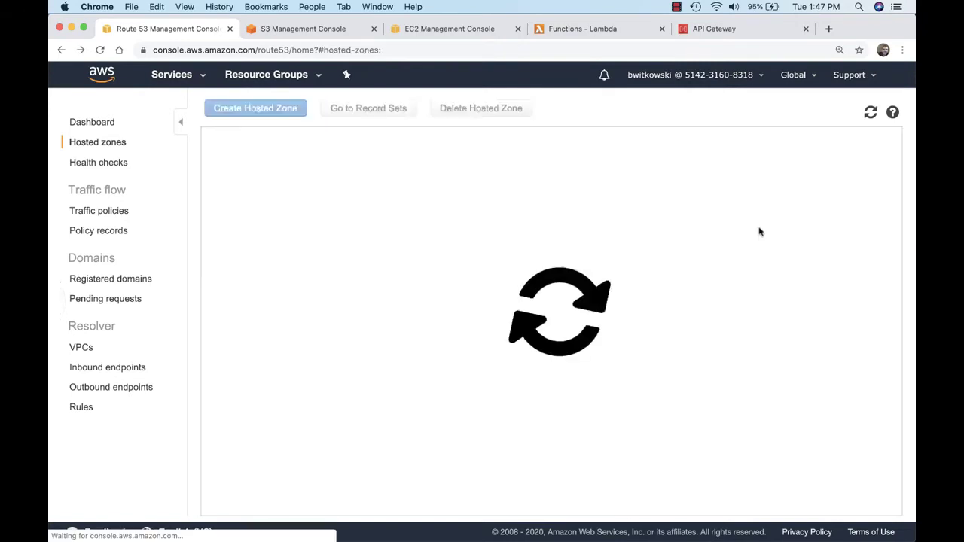
- Create an A alias record for bryanwitkowski.com targeting its s3-website.us-east-2 endpoint
click(285, 195)
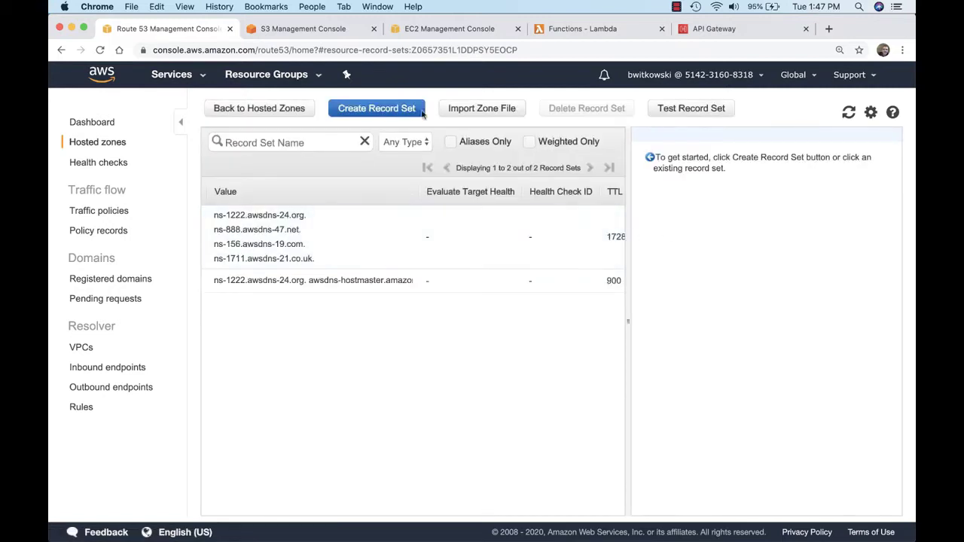
click(396, 113)
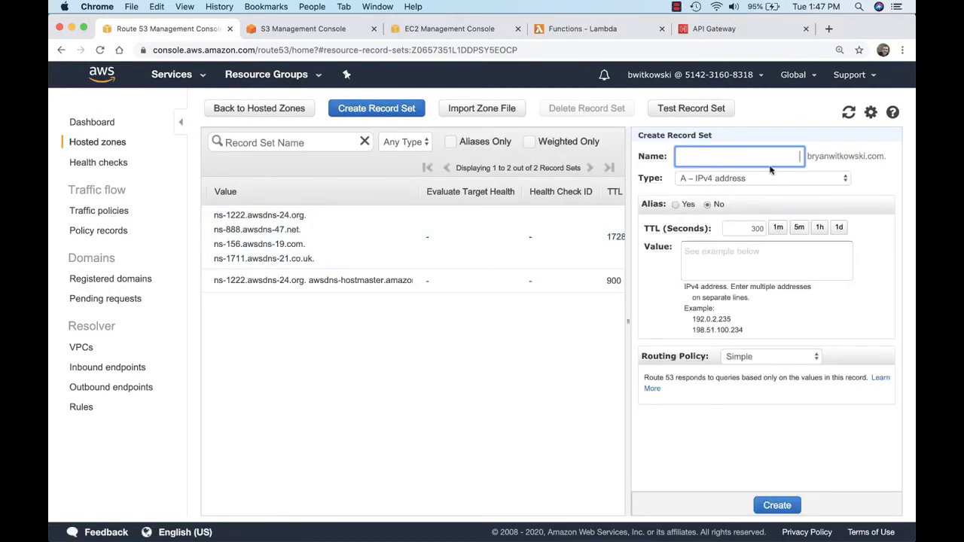
click(676, 204)
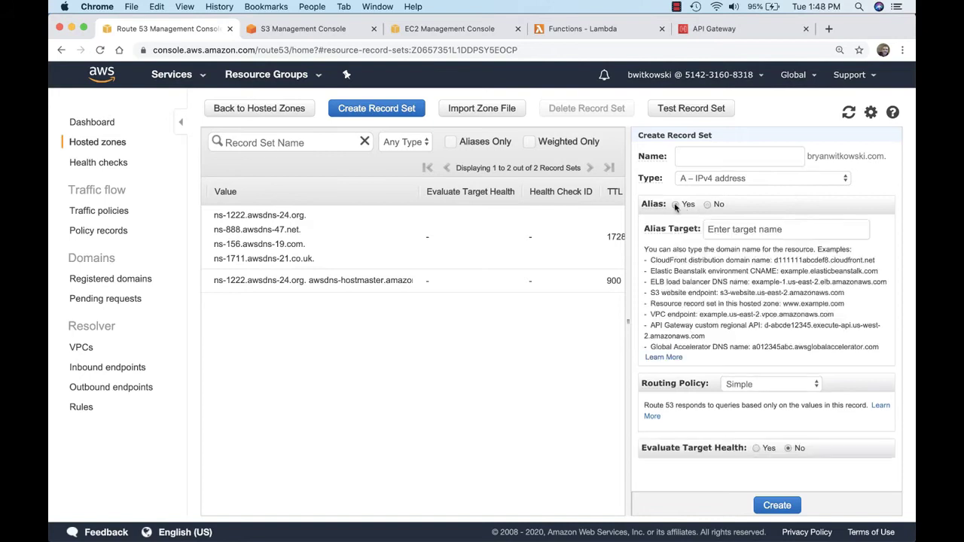
click(784, 233)
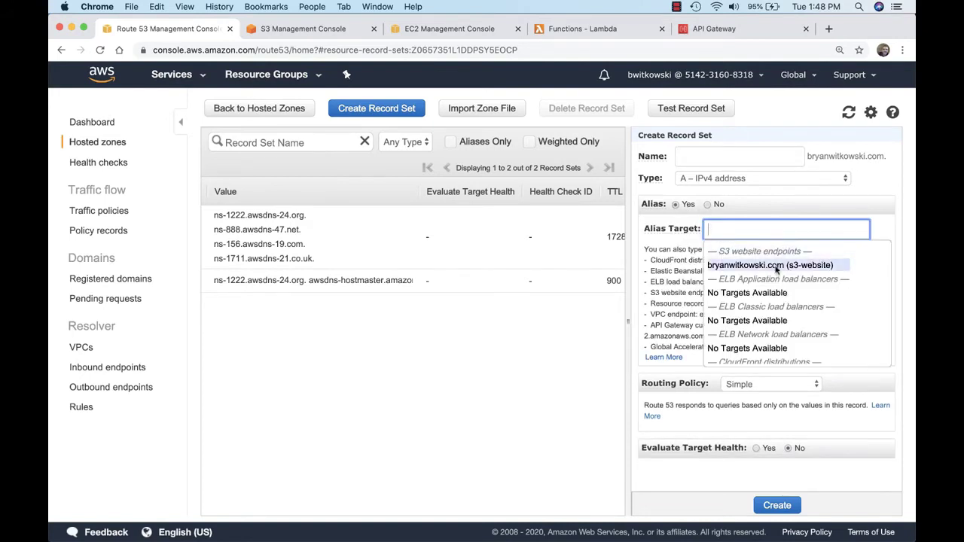
click(789, 266)
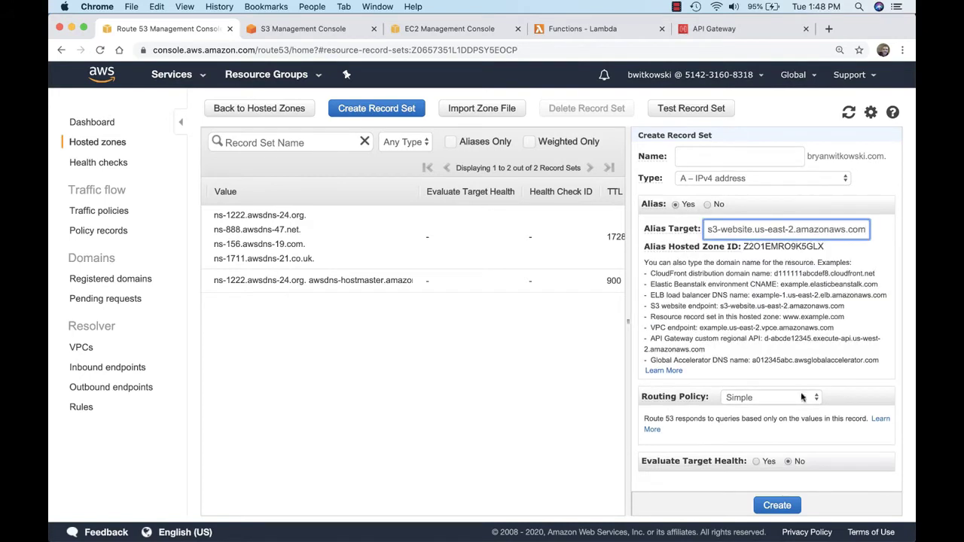
click(783, 509)
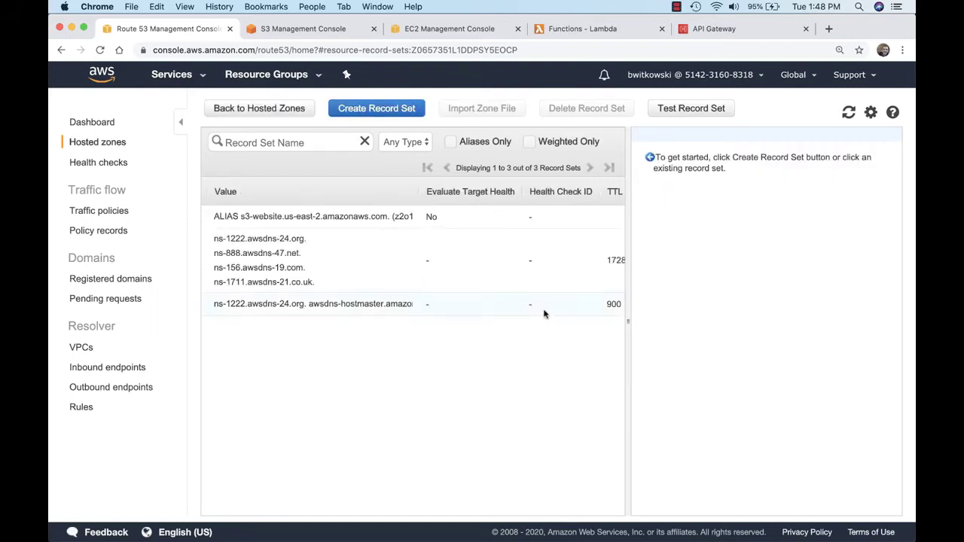
- Load bryanwitkowski.com in a new browser tab
click(828, 30)
text(bryan)
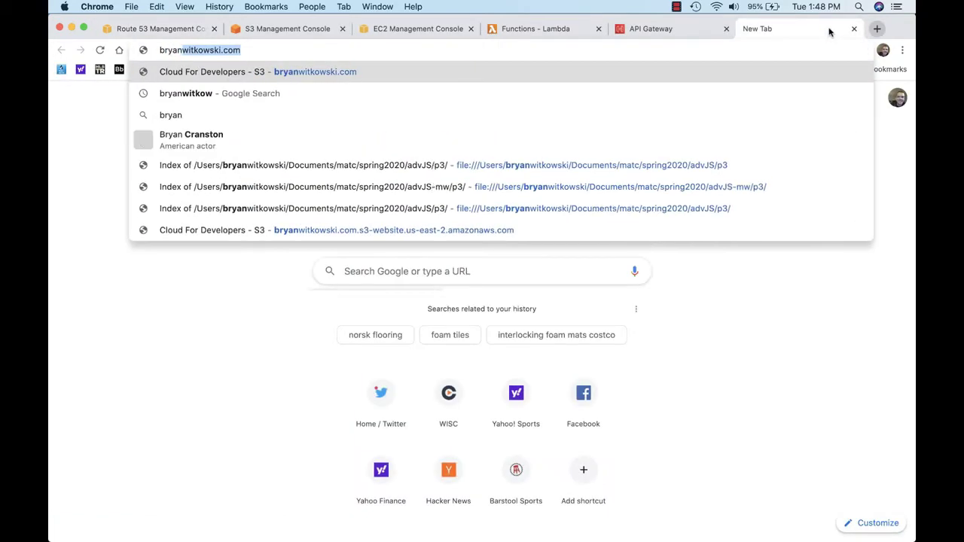
key(Return)
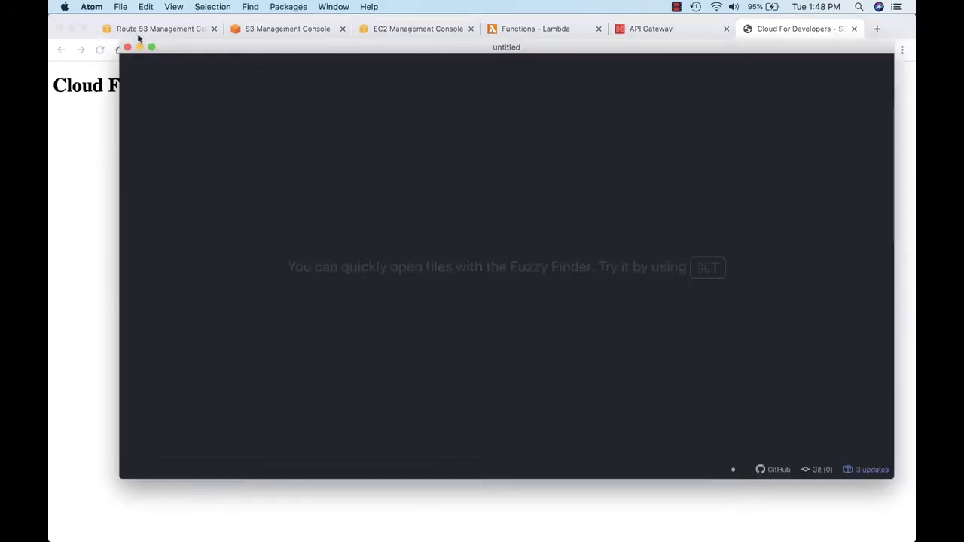
- Open Desktop/index.html in Atom, add ' (updated)' after S3 in the title, and save
click(120, 6)
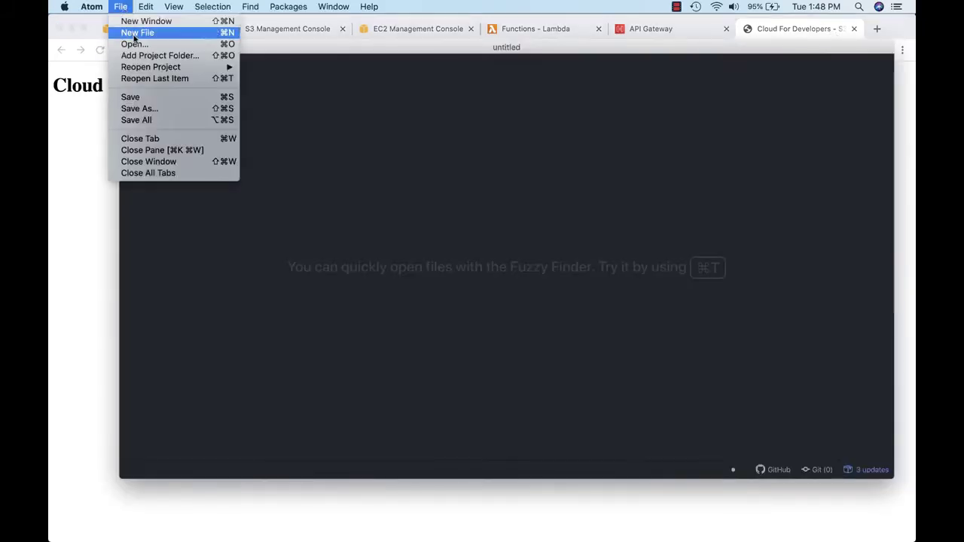
click(141, 58)
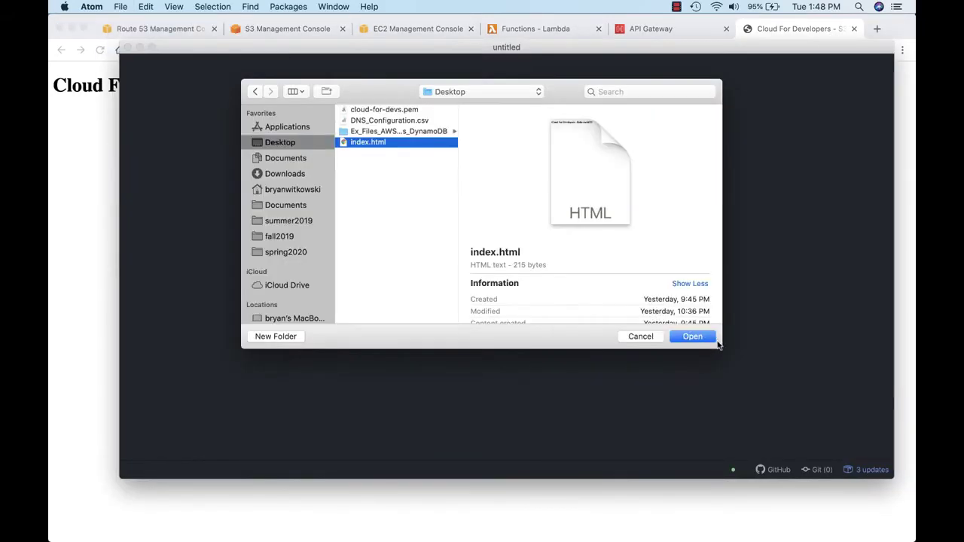
click(692, 336)
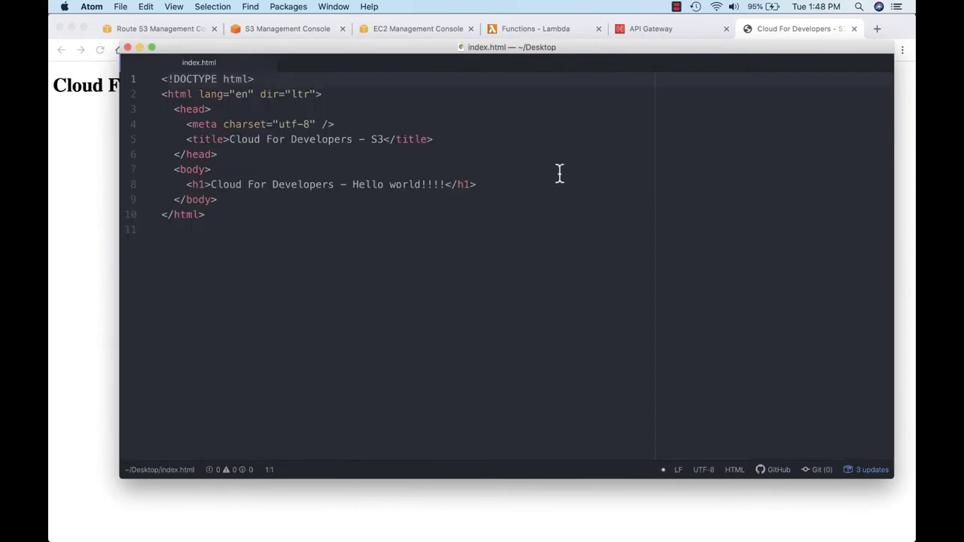
click(382, 139)
text((u)
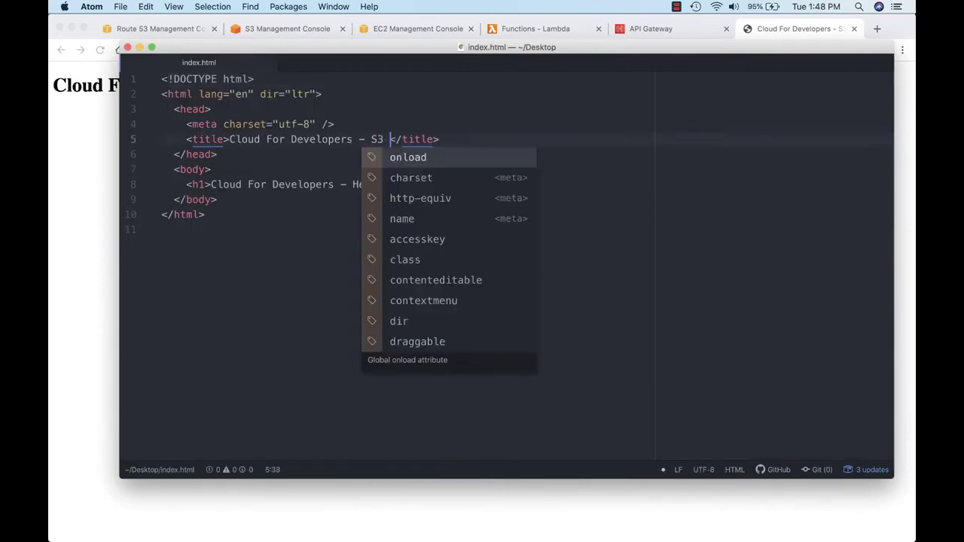
text(pdated)
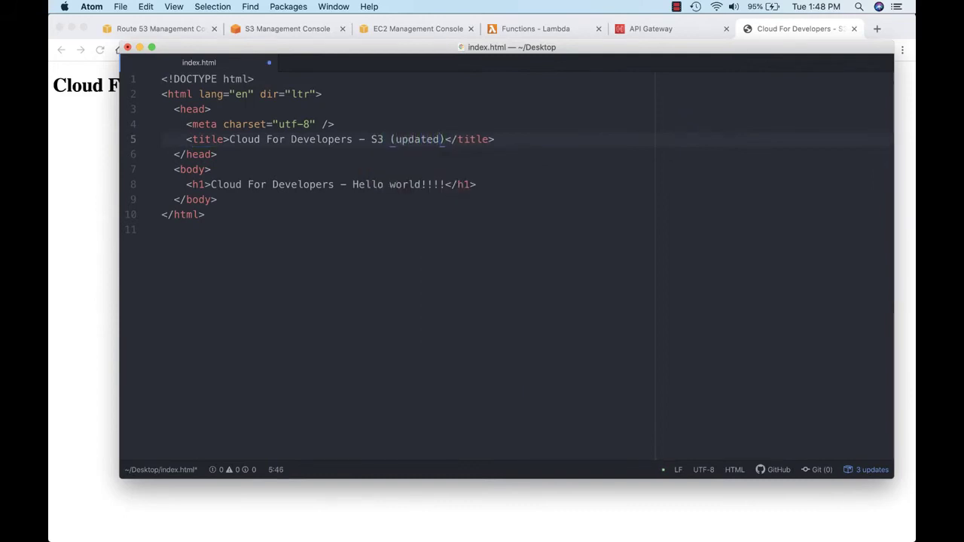
key(super+s)
click(105, 201)
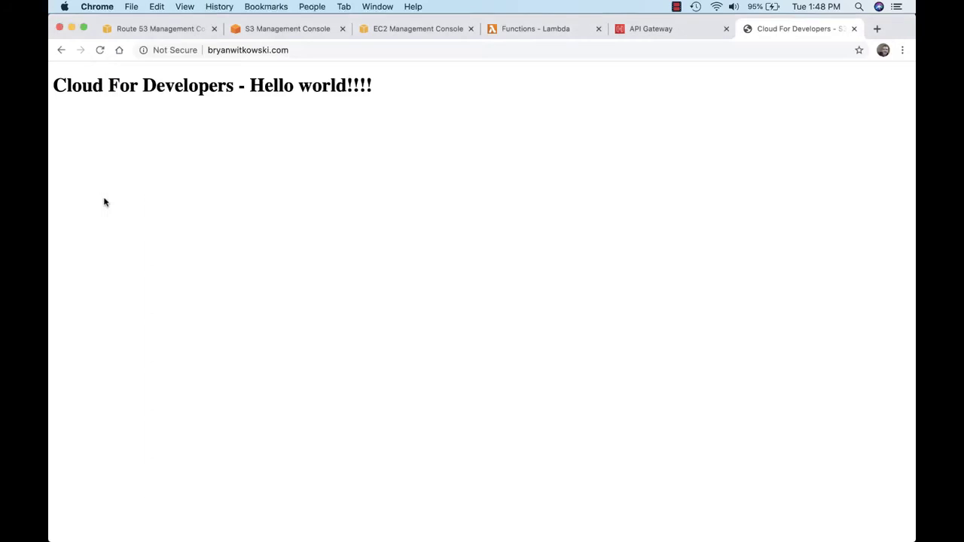
click(275, 29)
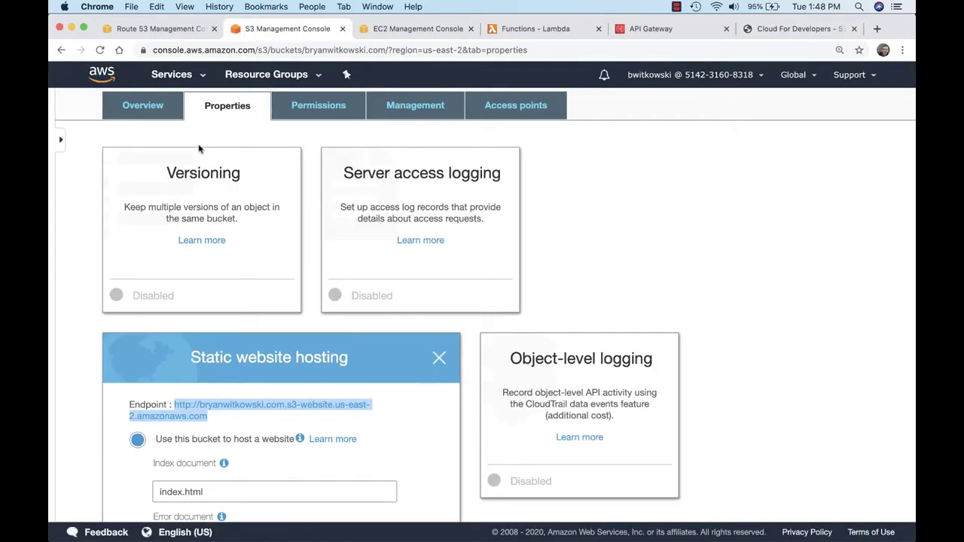
- Select the Desktop index.html as the file to upload to the bryanwitkowski.com bucket
click(143, 109)
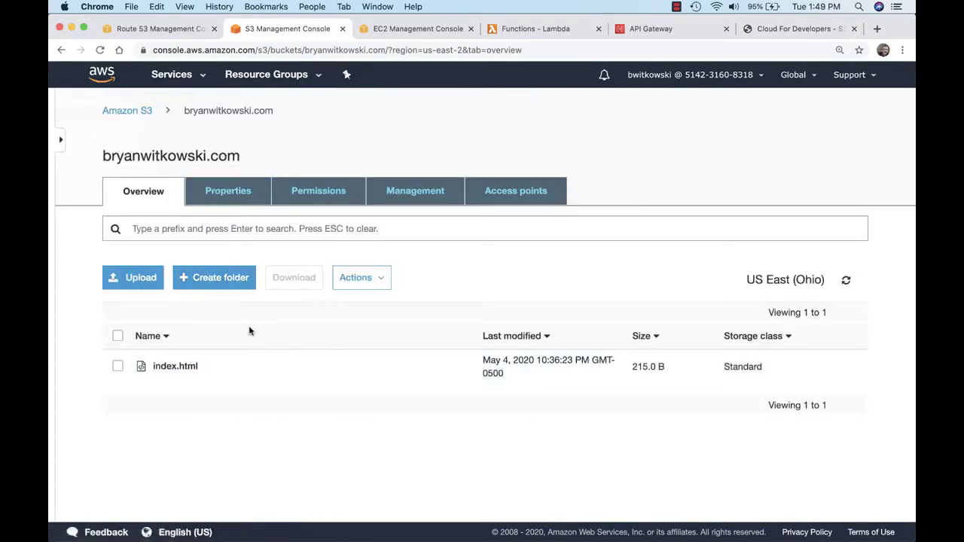
click(141, 277)
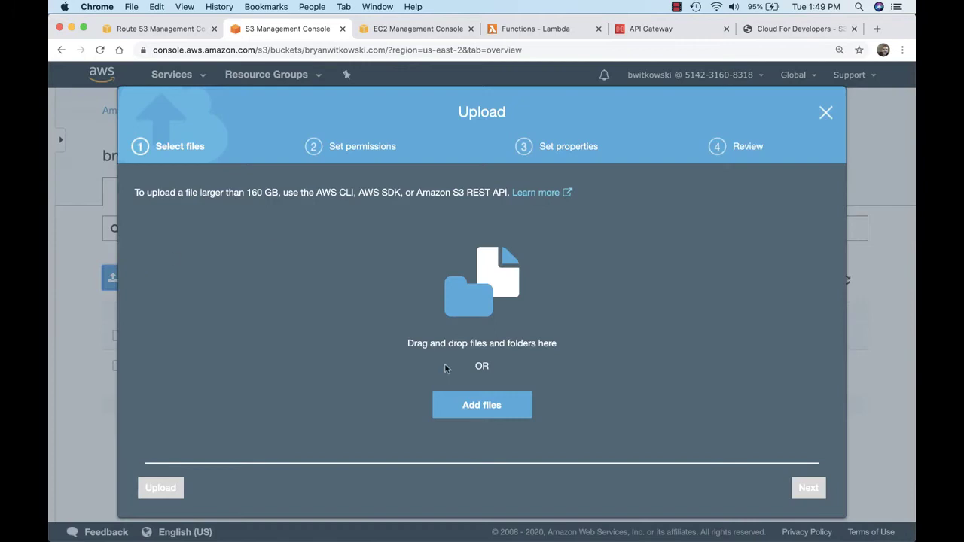
click(466, 410)
click(368, 122)
click(693, 316)
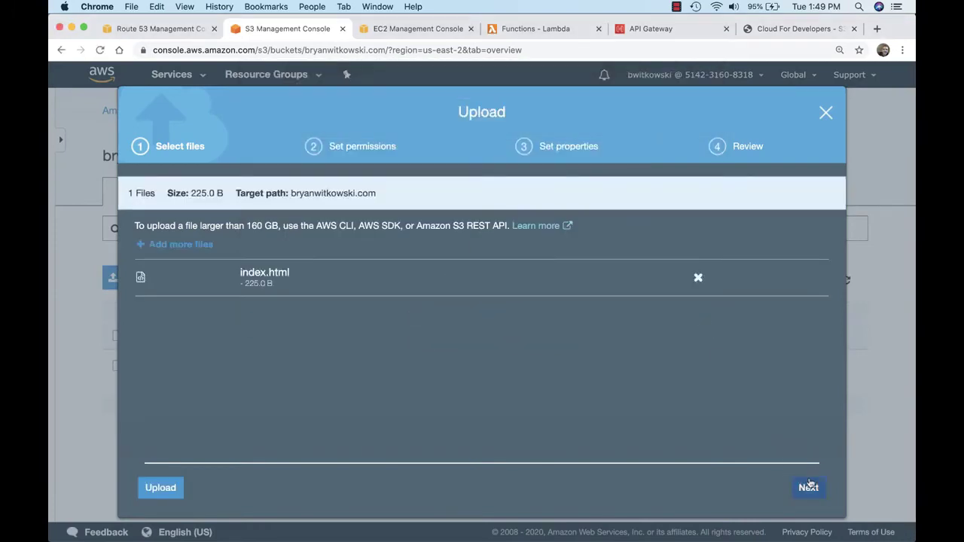
- Grant public read access to index.html and upload it
click(808, 488)
click(808, 488)
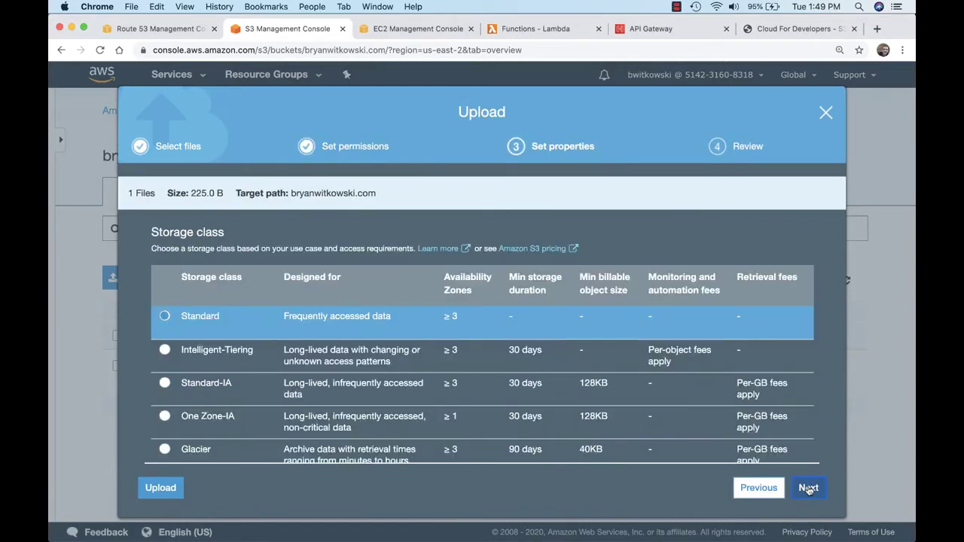
click(758, 488)
click(786, 421)
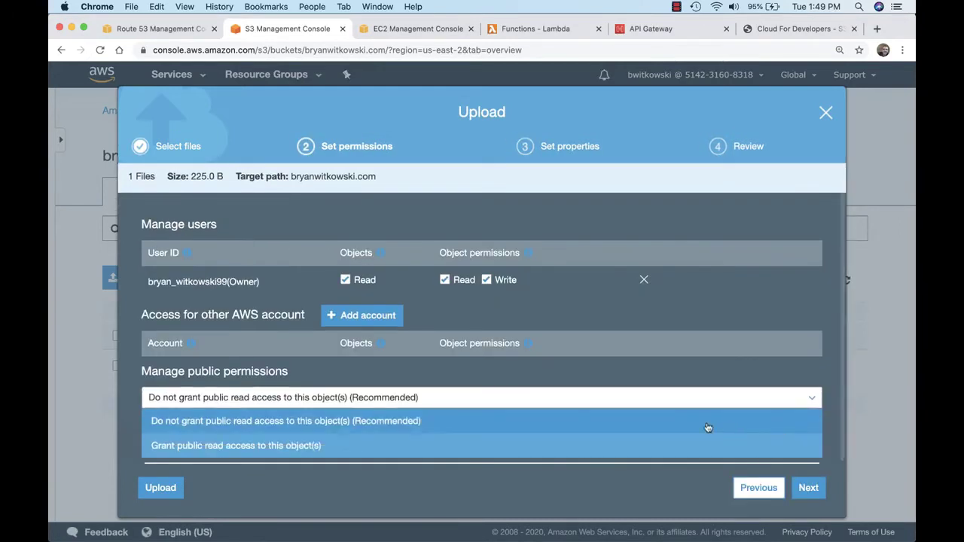
click(651, 450)
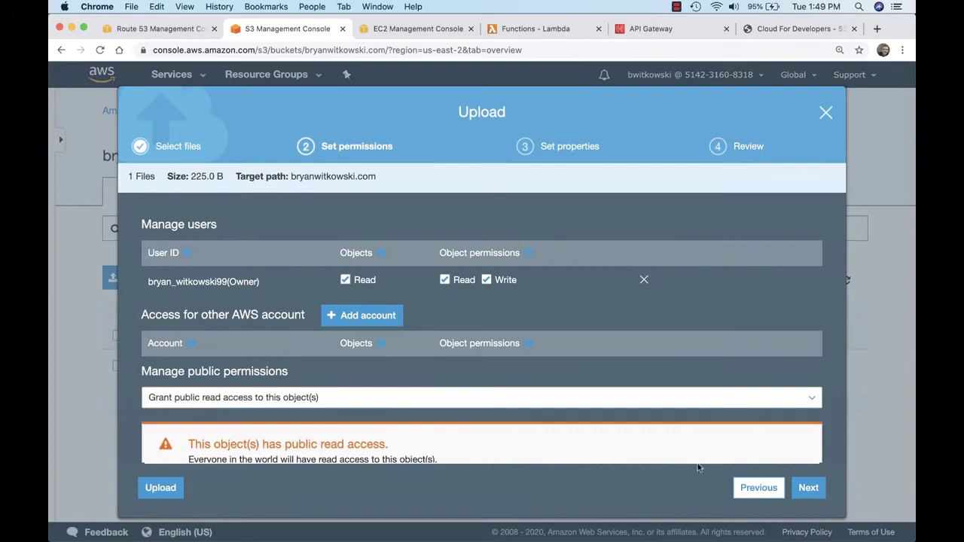
click(802, 488)
click(802, 488)
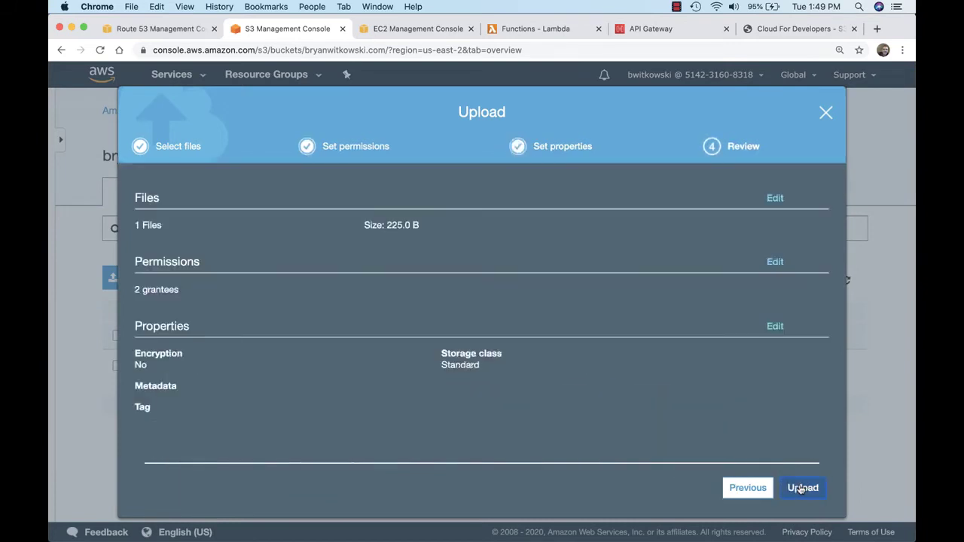
click(800, 485)
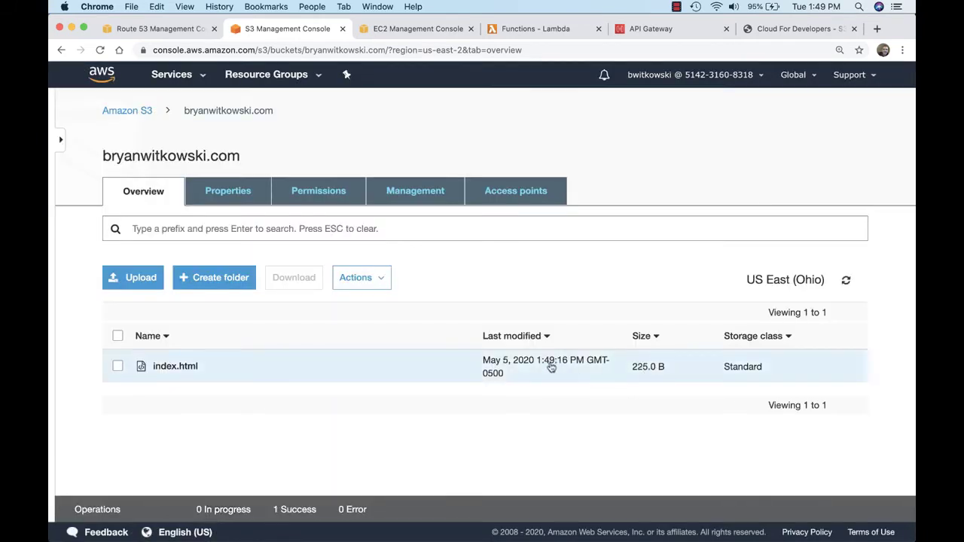
- Reload bryanwitkowski.com, confirm the title reads 'Cloud For Developers - S3 (updated)', then close that window
click(778, 30)
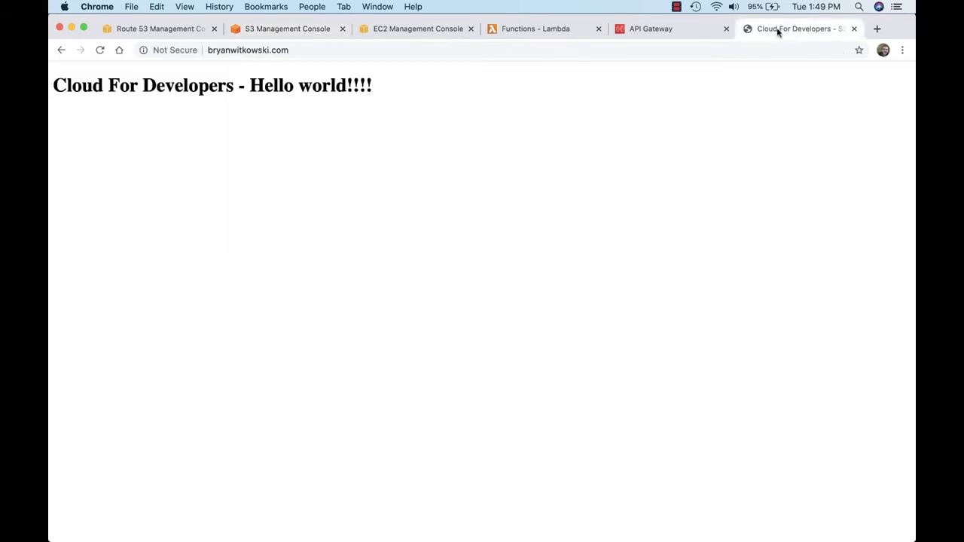
click(101, 49)
drag(771, 33, 700, 117)
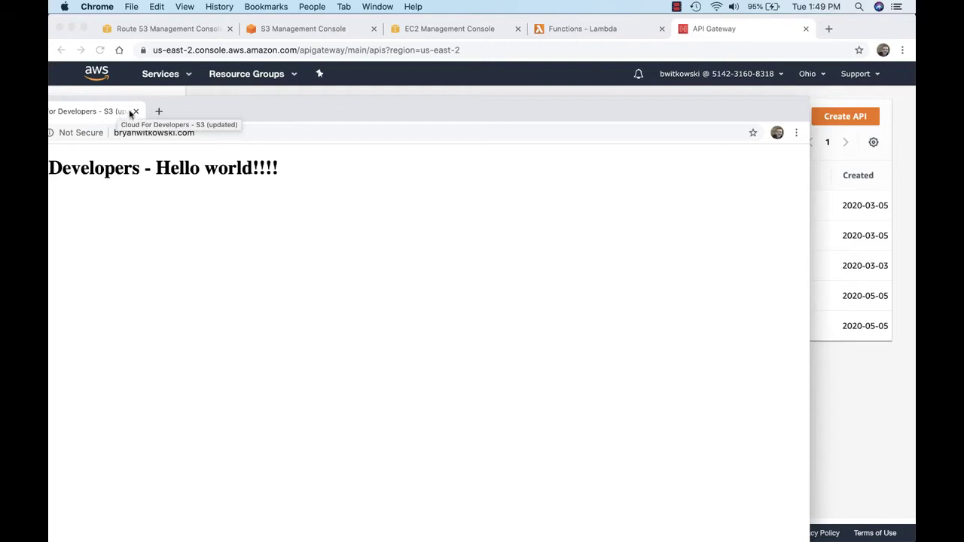
drag(236, 107, 339, 71)
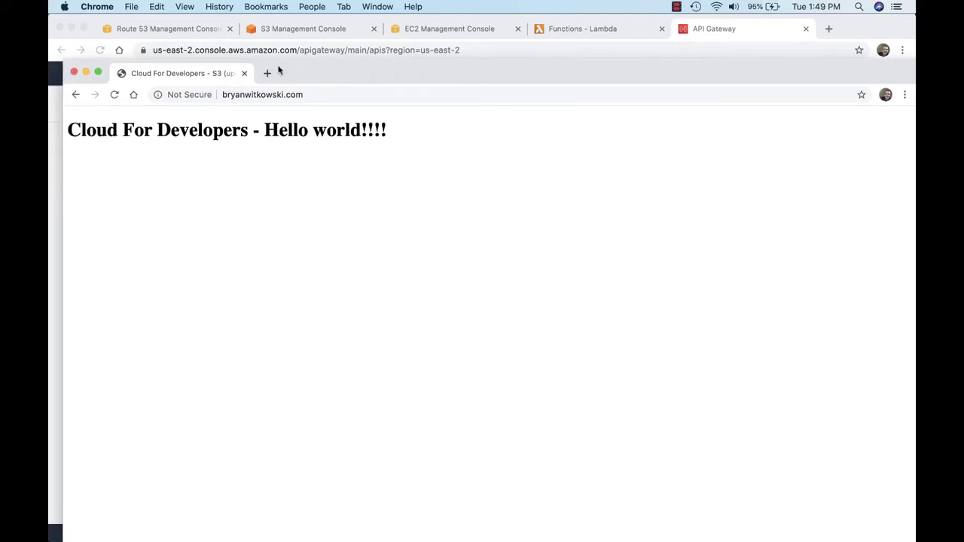
click(74, 71)
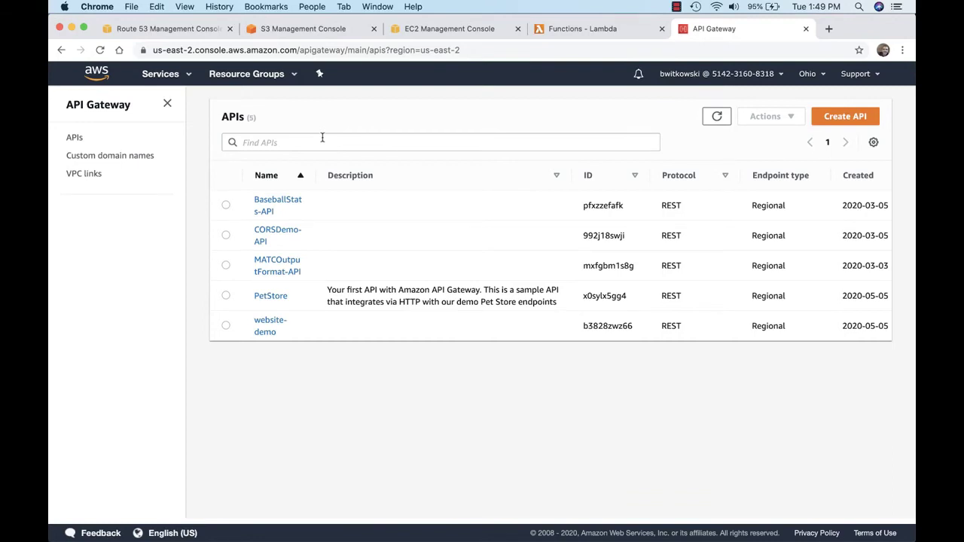
- Copy the EC2 instance's public IP 18.218.13.104 and load it in a new tab
click(373, 29)
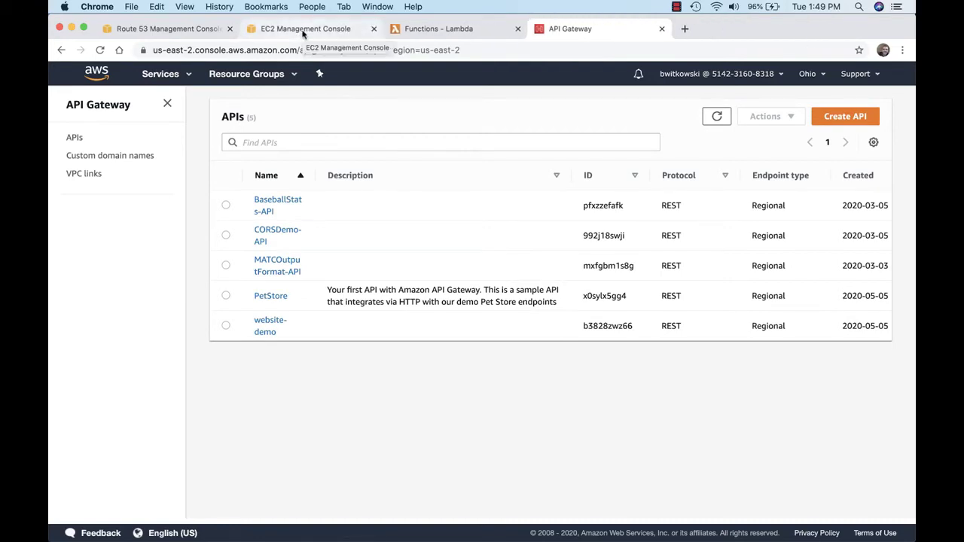
click(304, 31)
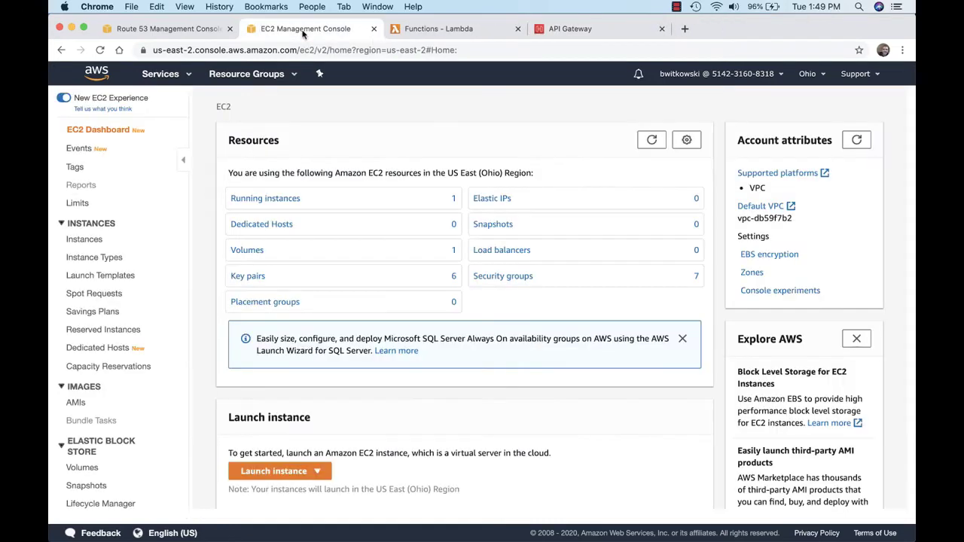
click(281, 203)
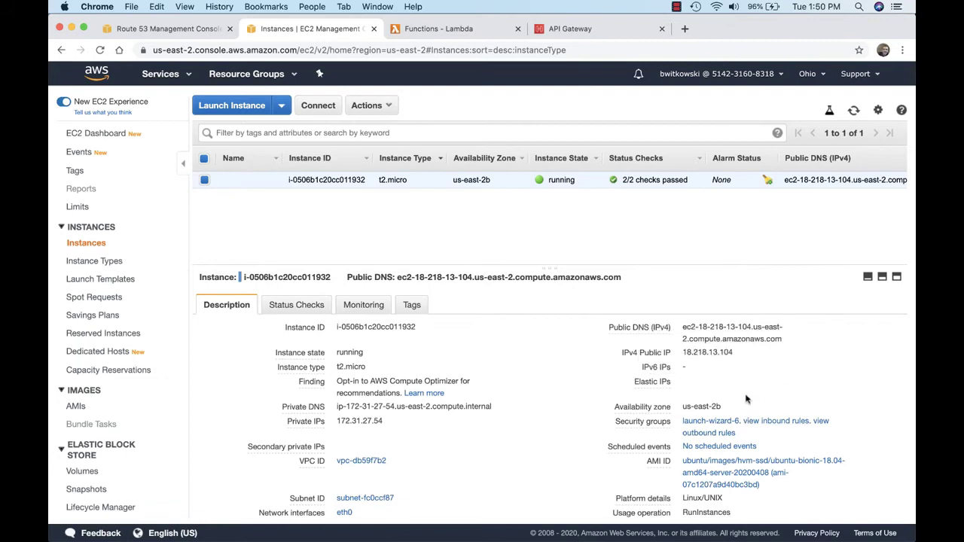
click(743, 352)
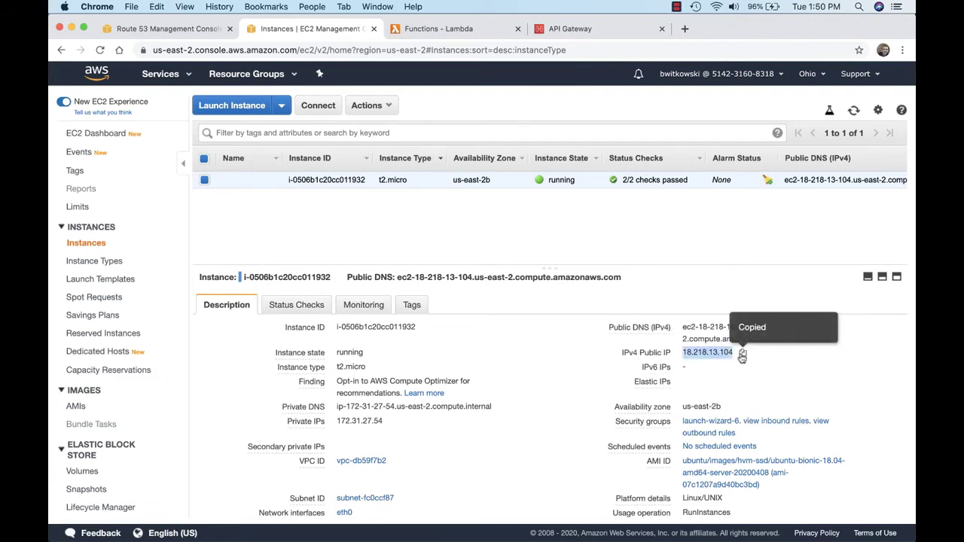
click(680, 29)
key(super+v)
key(Return)
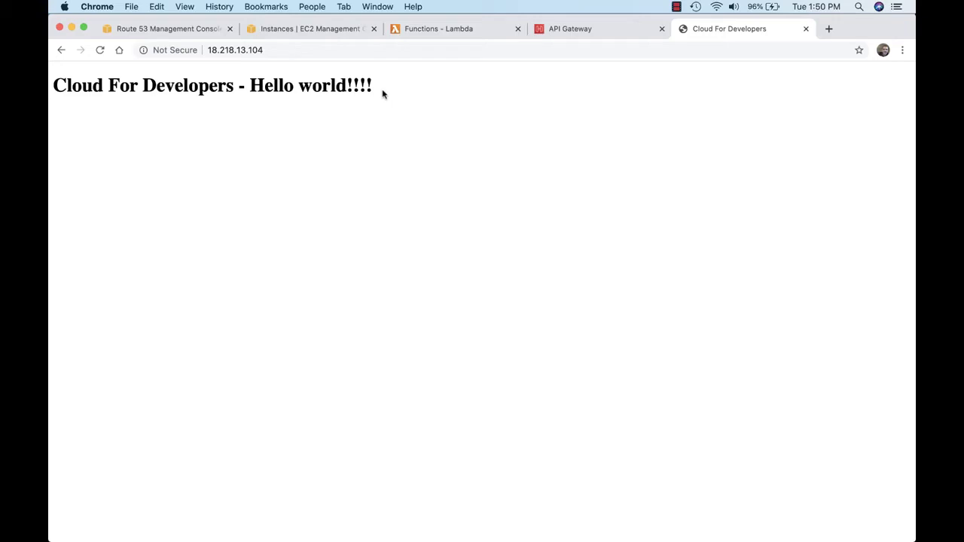
- Change the bryanwitkowski.com A record from an alias to the plain value 18.218.13.104
click(190, 30)
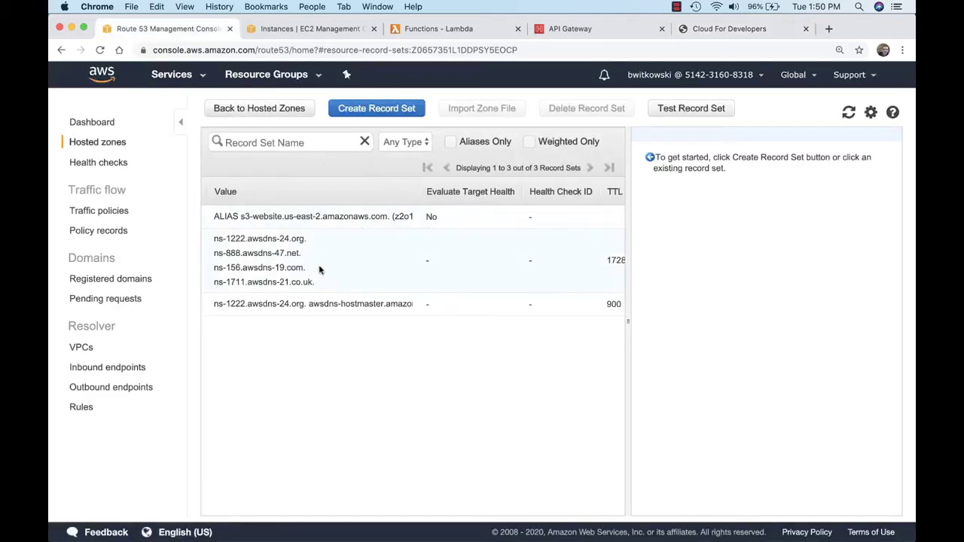
click(260, 218)
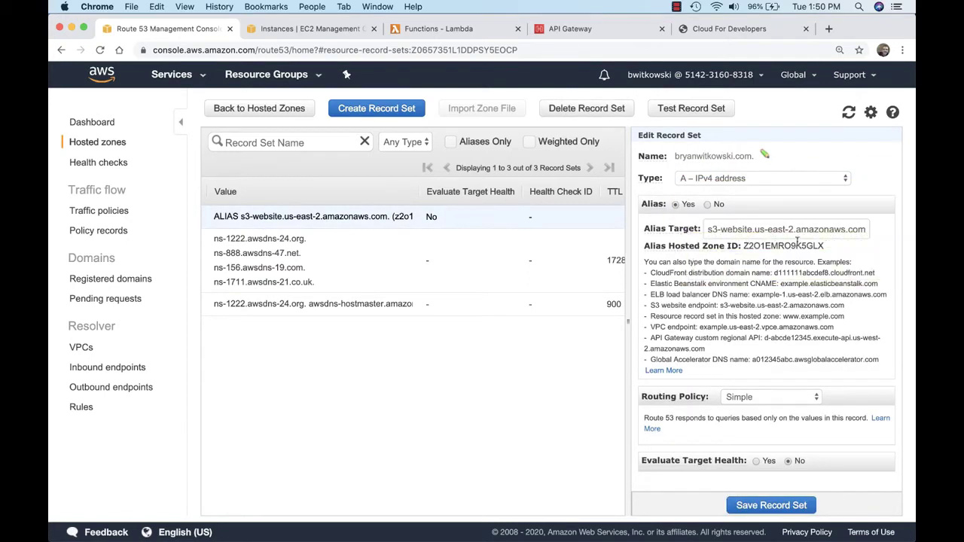
click(707, 204)
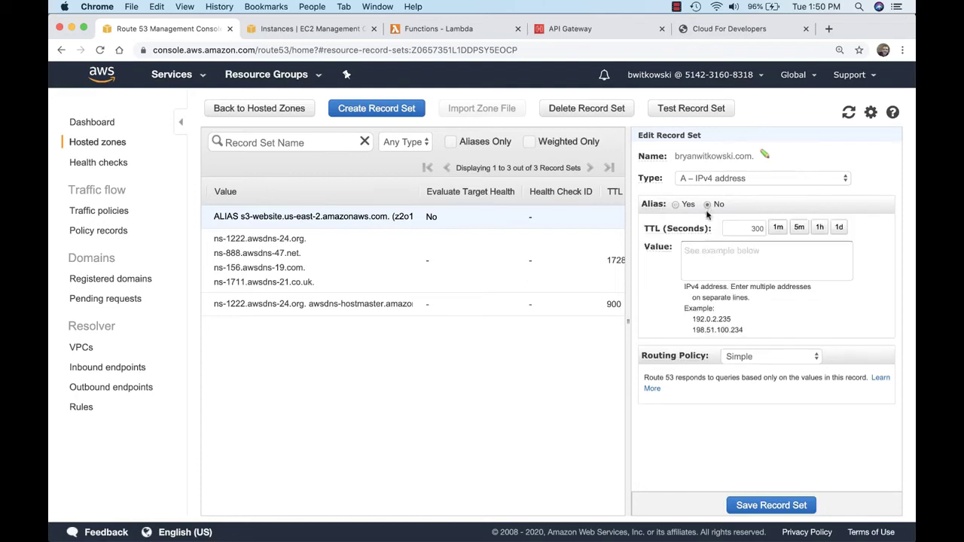
click(696, 250)
key(super+v)
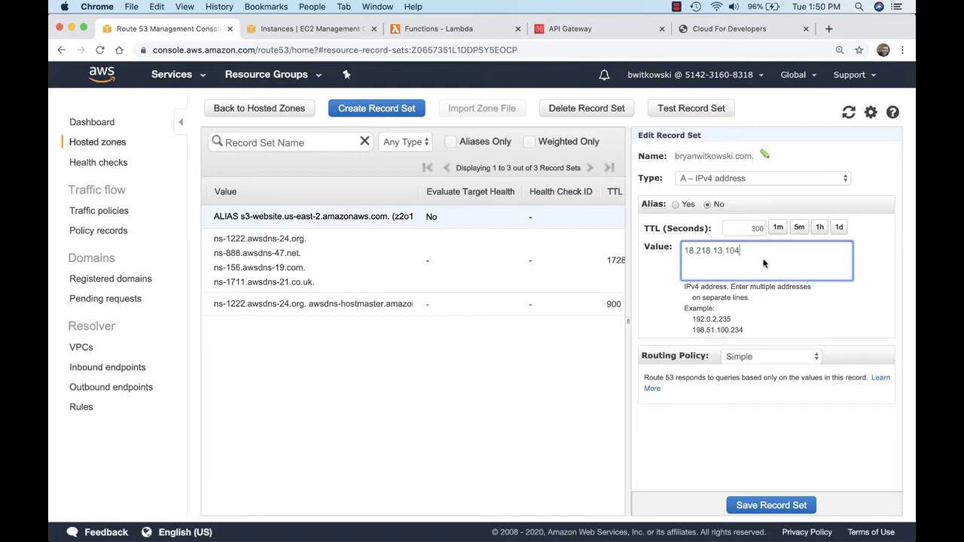
- Check the EC2 instance's inbound security rules, then save the A record with TTL 300
click(310, 30)
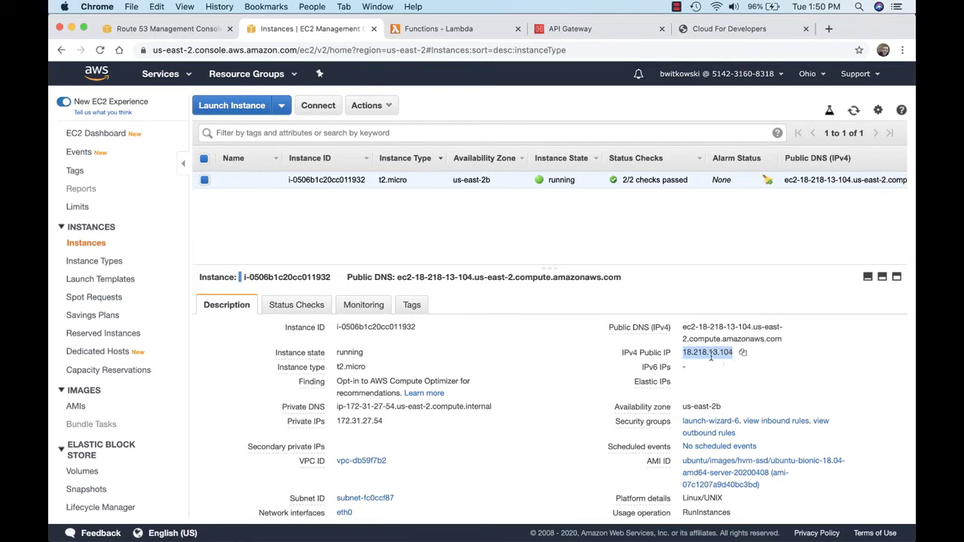
scroll(710, 357, down, 1)
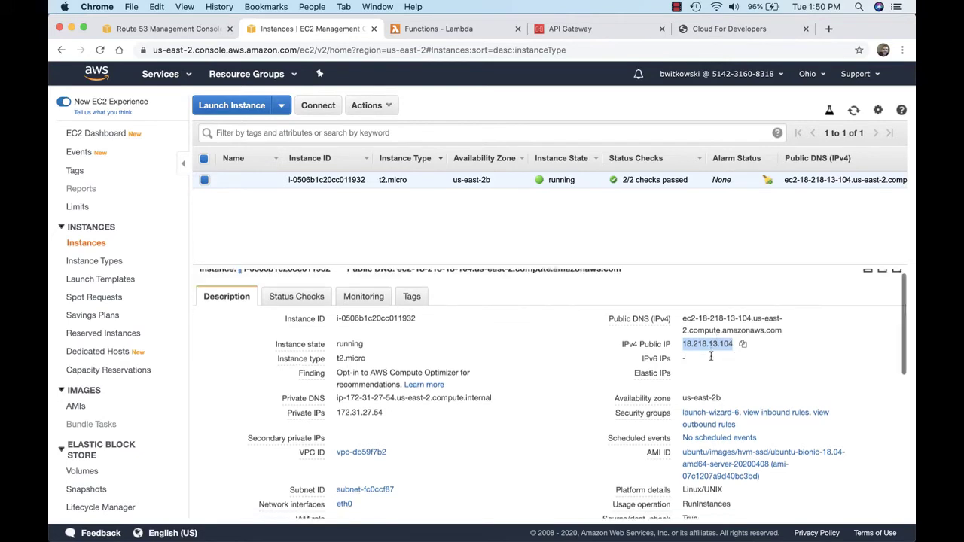
click(776, 414)
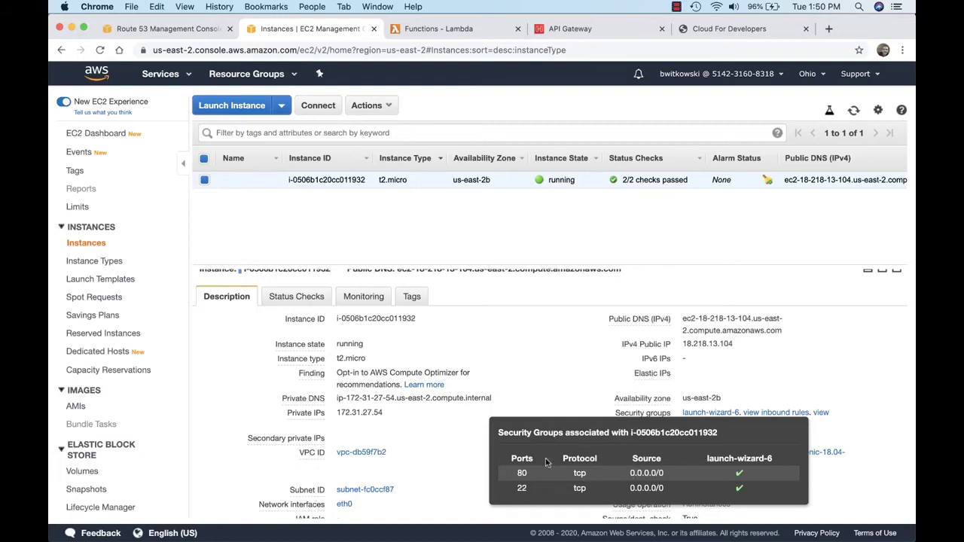
click(543, 409)
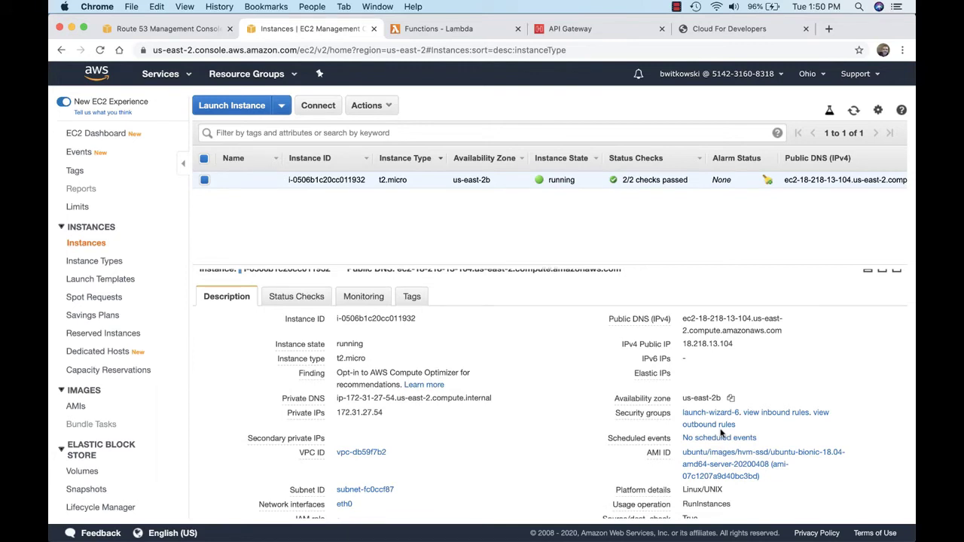
click(166, 29)
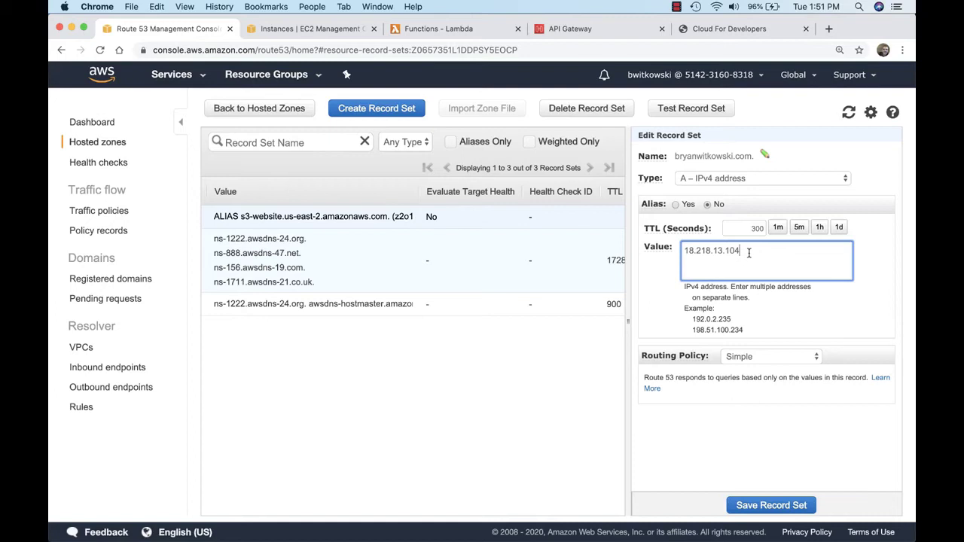
click(752, 505)
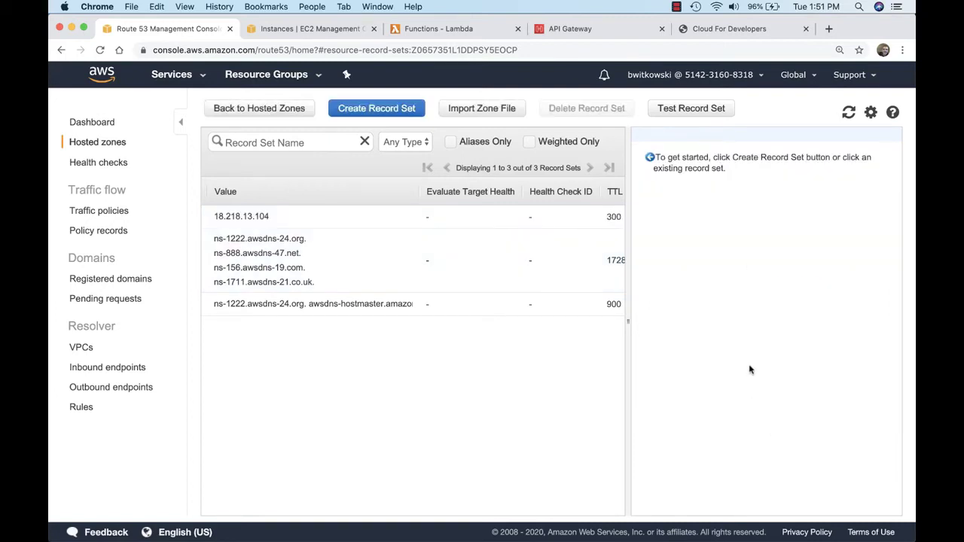
click(730, 30)
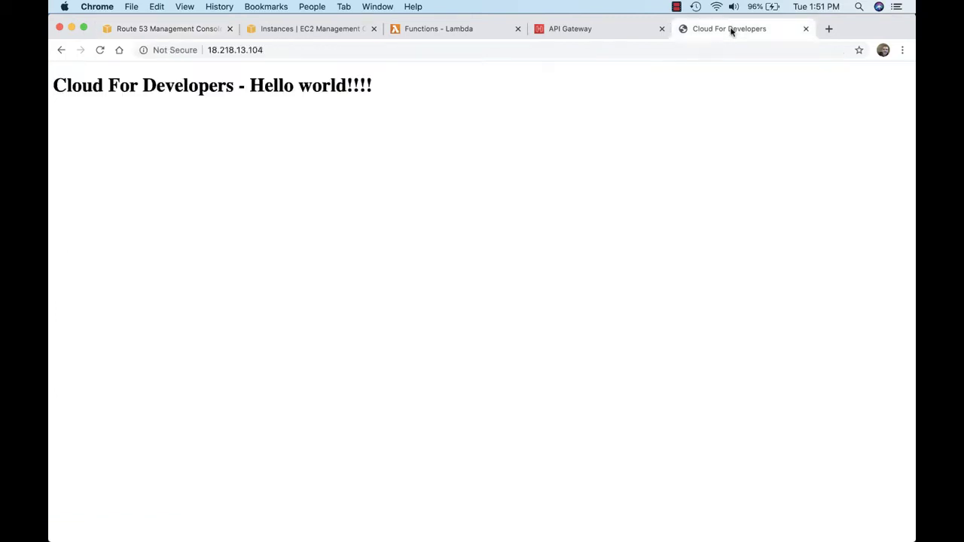
- Load bryanwitkowski.com in Chrome to confirm the Hello world page appears
click(380, 50)
text(bryanw)
key(Return)
- In Atom, replace 'S3 (updated)' in the index.html title with 'EC2'
key(super+Tab)
drag(372, 140, 443, 139)
text(EC2)
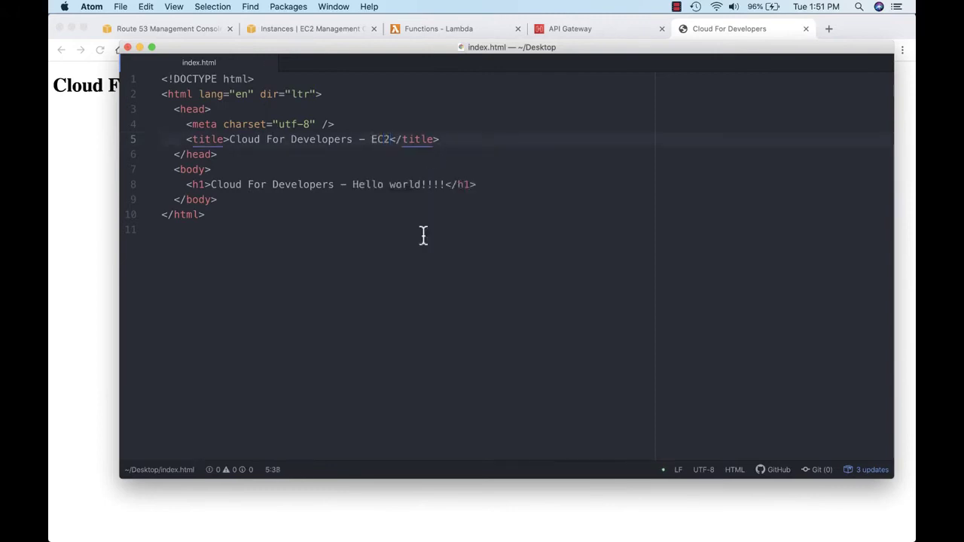
- Clear Terminal and start an scp command using the cloud-for-devs.pem key file
mouse_move(527, 536)
click(442, 518)
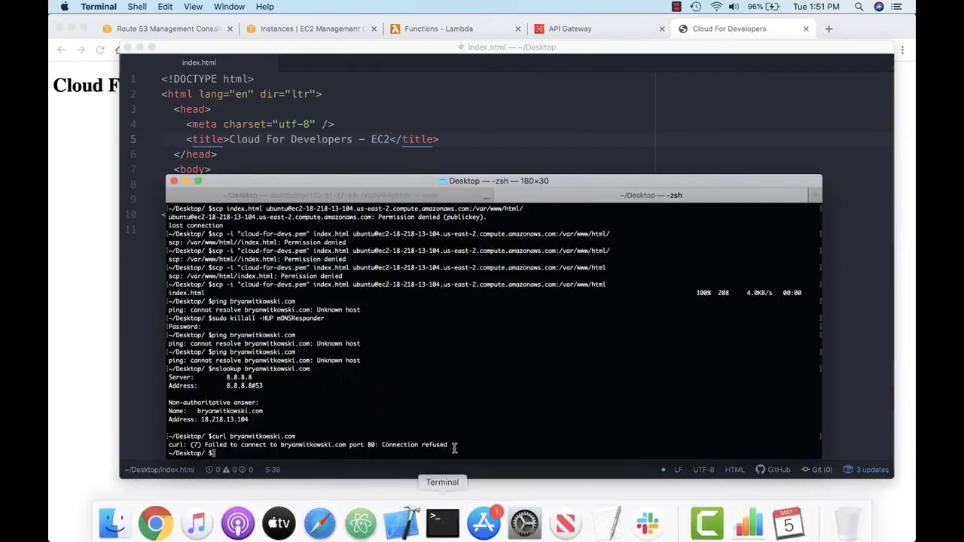
text(clear)
key(Return)
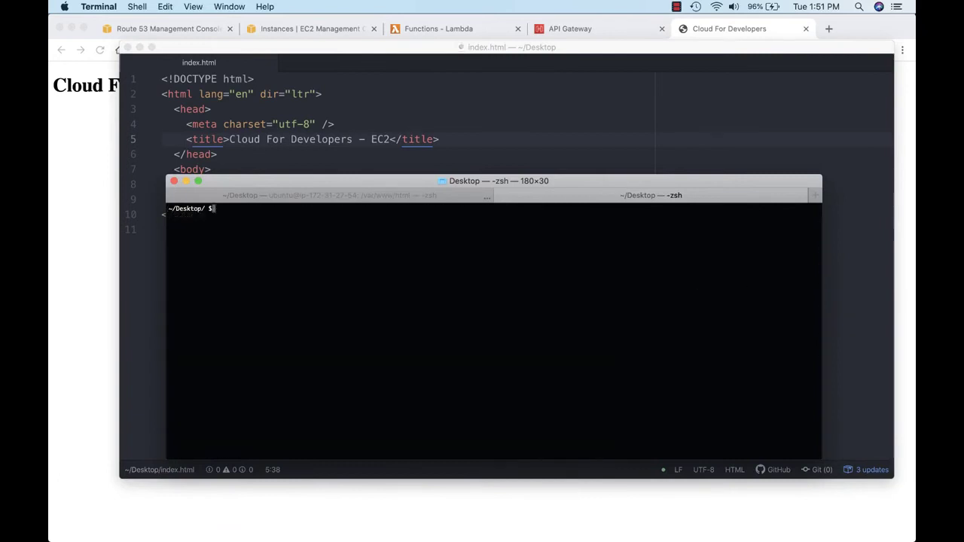
text(scp)
text( 0)
text(-i )
text(")
mouse_move(319, 540)
click(116, 524)
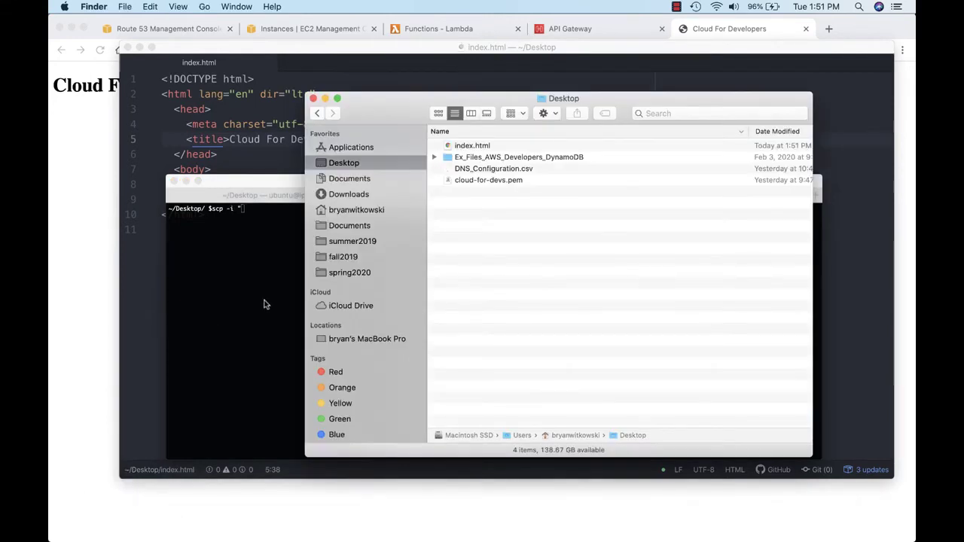
click(256, 238)
text(cloud)
key(Tab)
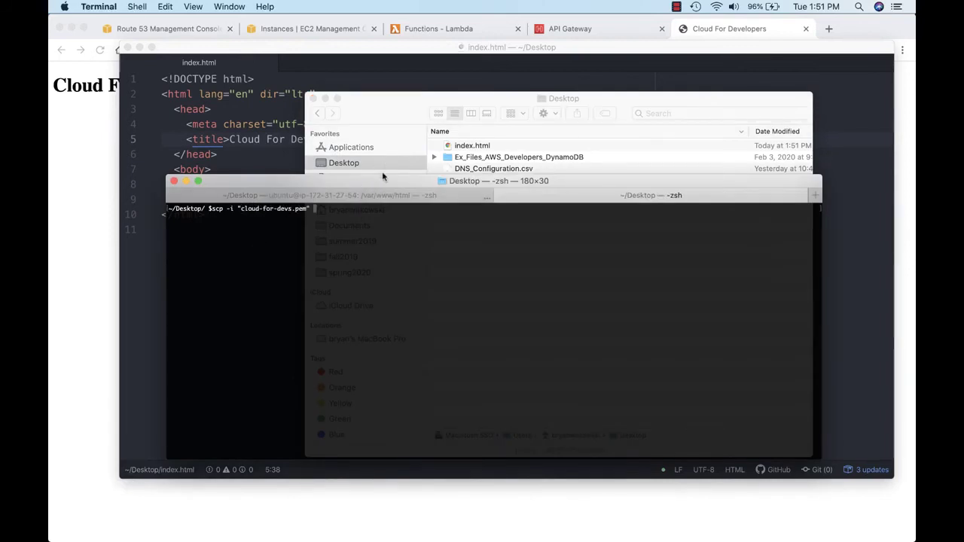
text(index.html ubuntu@bryan)
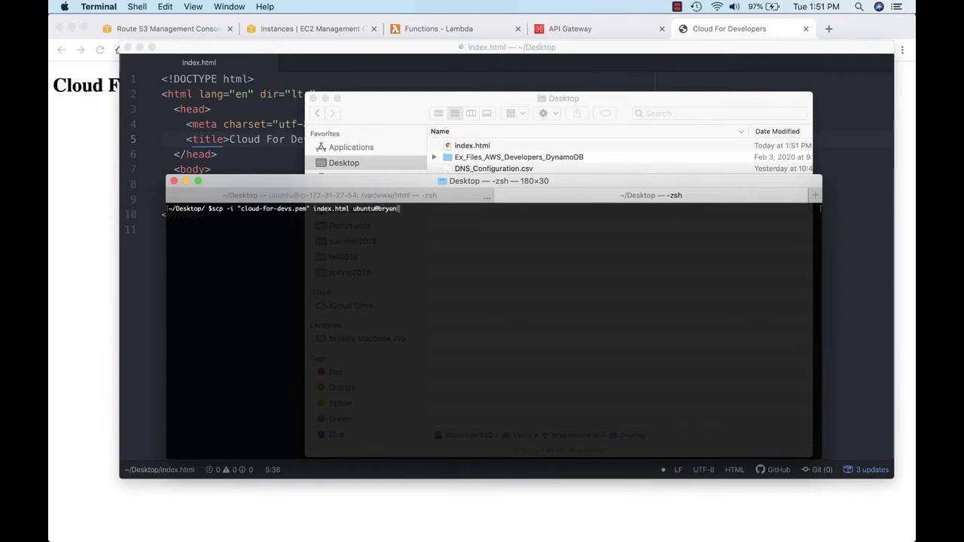
text(witkowski.com:/)
key(BackSpace)
text(:/v)
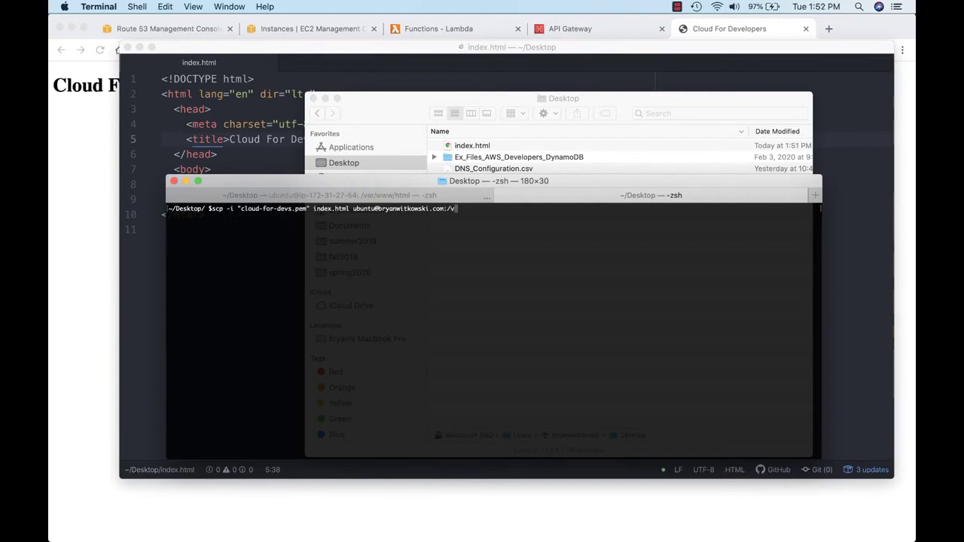
text(ar/www/html)
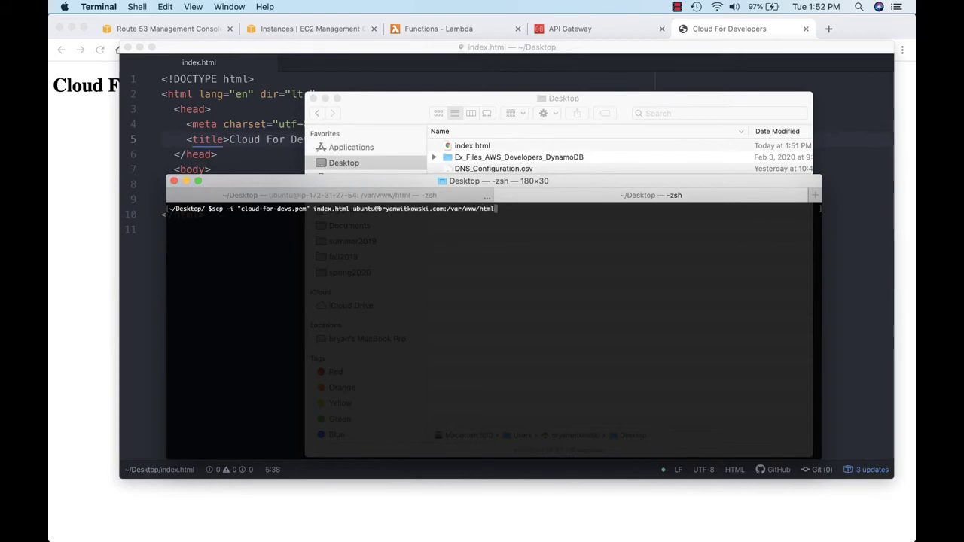
key(Return)
text(yes)
key(Return)
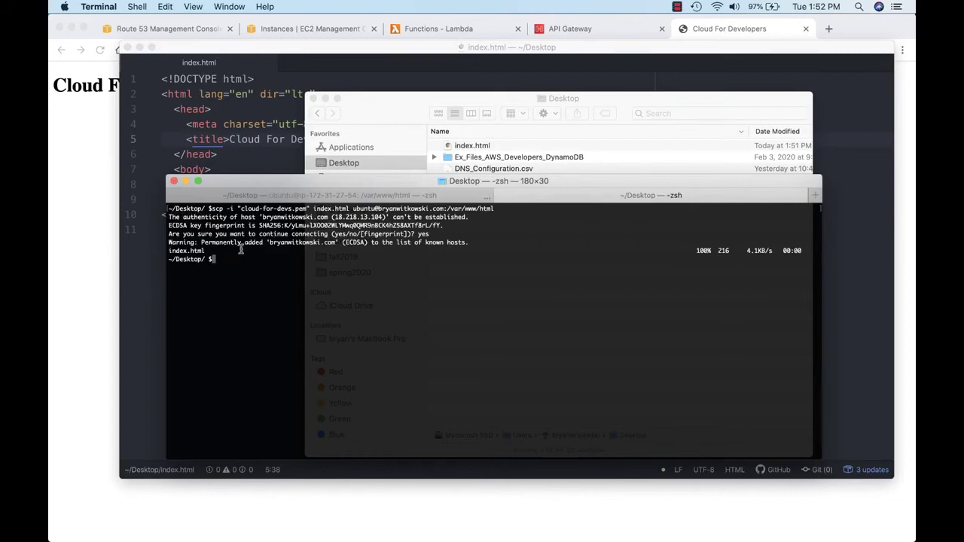
click(84, 261)
- Reload bryanwitkowski.com to show the 'Cloud For Developers - EC2' title, then view the EC2 instance details
click(100, 50)
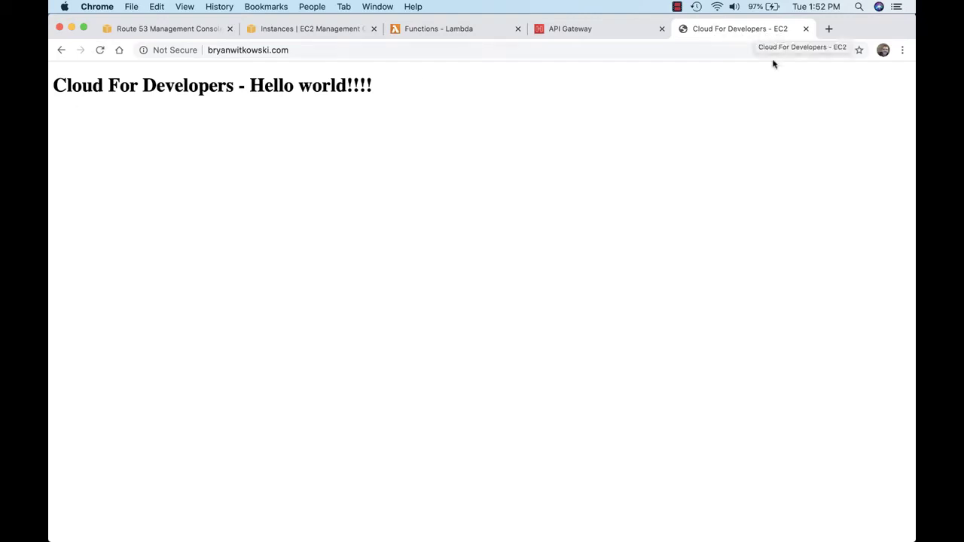
click(150, 30)
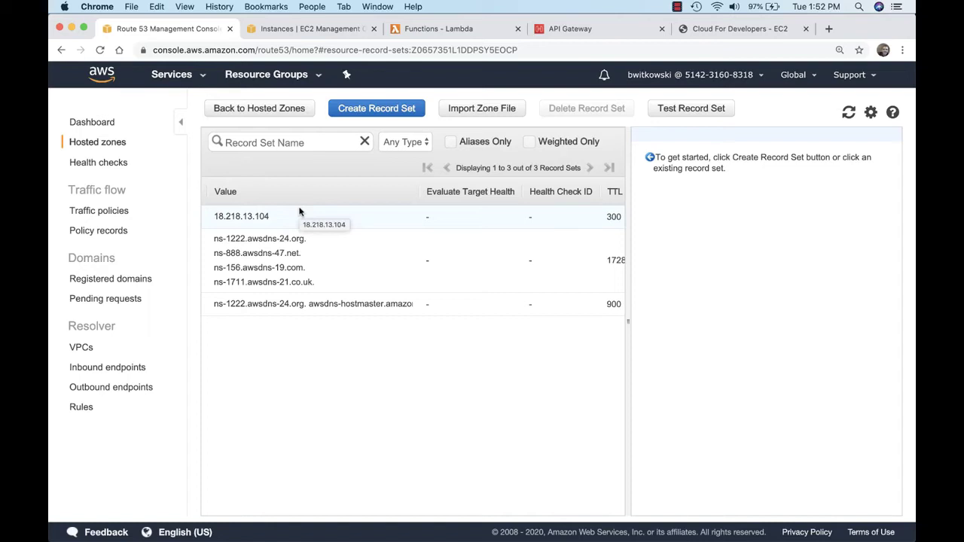
click(320, 28)
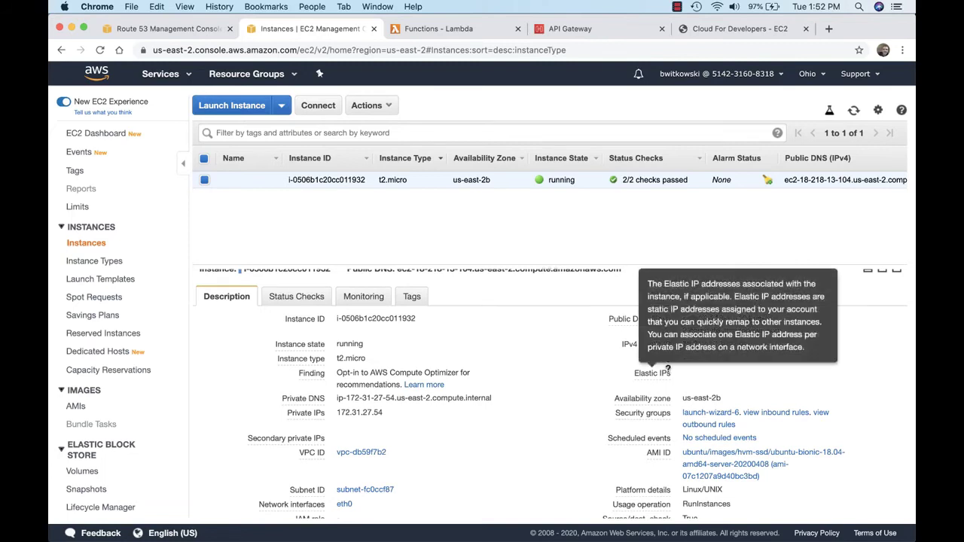
- Review the instance's Elastic IP help and Description panel, then return to the Route 53 record sets
mouse_move(636, 378)
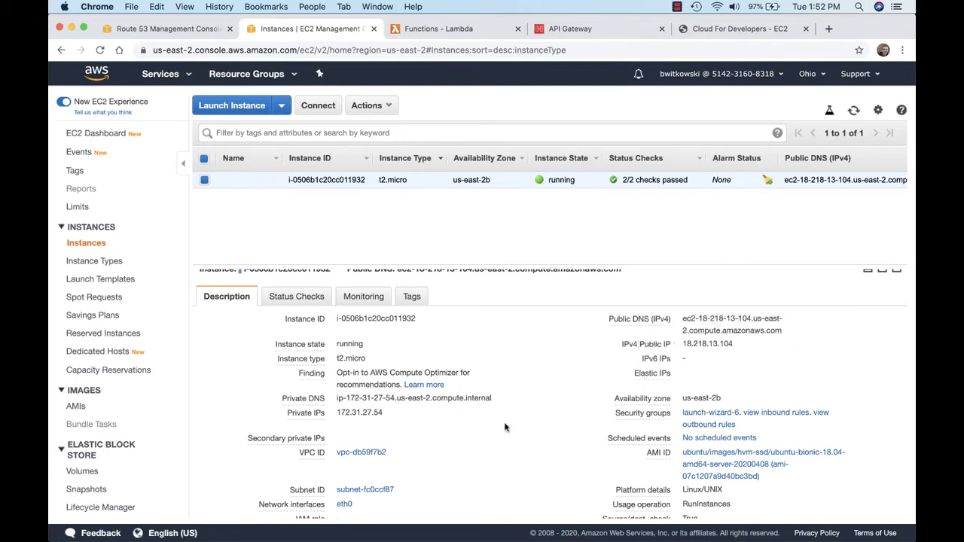
scroll(504, 427, down, 1)
scroll(505, 427, down, 2)
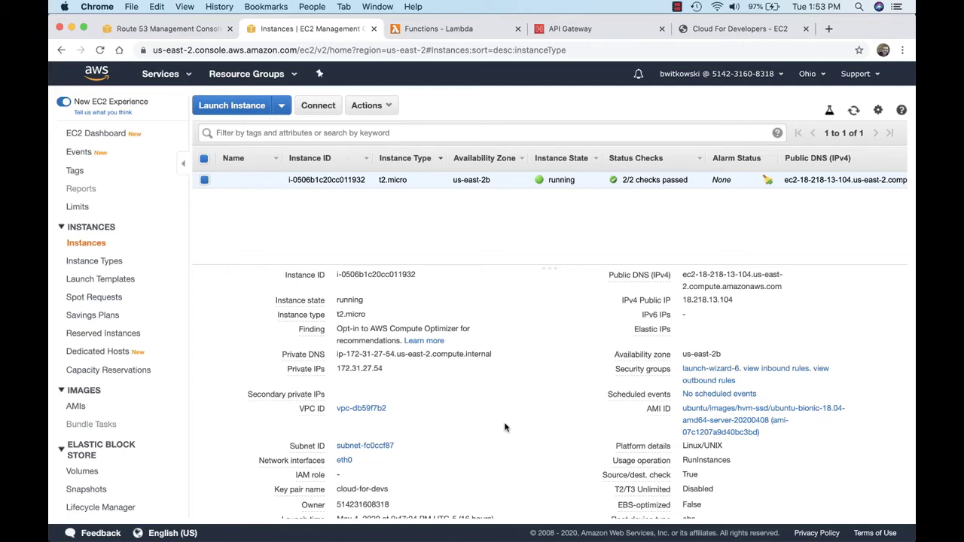
mouse_move(636, 354)
click(151, 29)
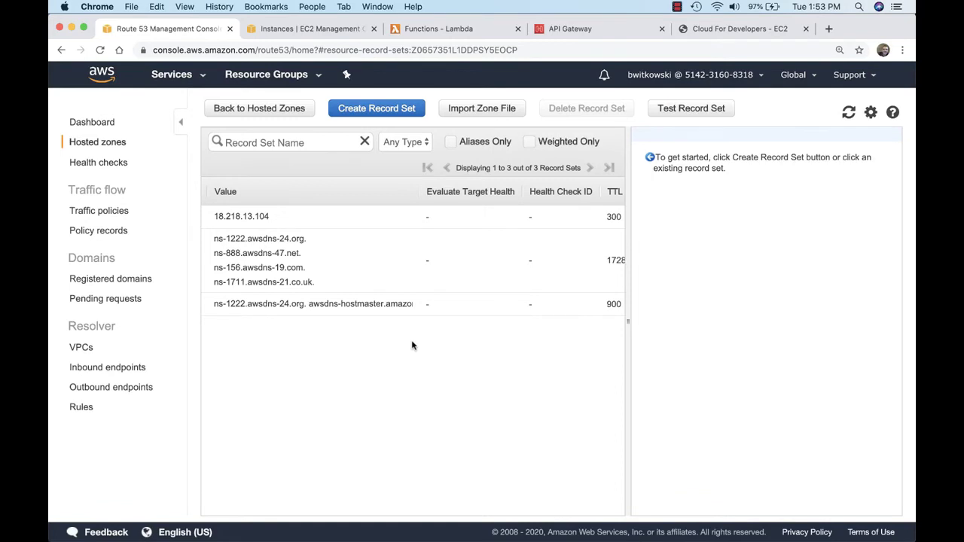
- Close the EC2 tab and switch to the Lambda functions list
click(374, 31)
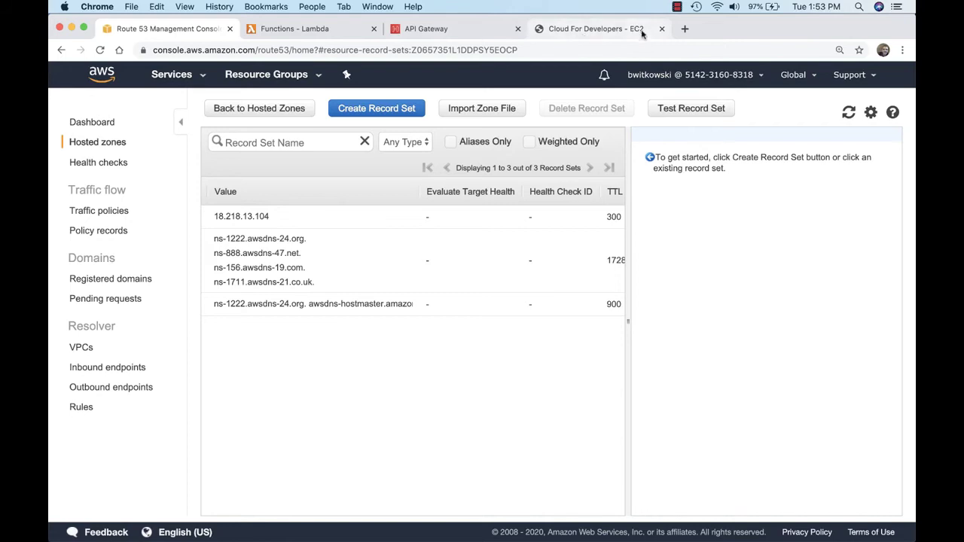
click(316, 31)
- Open htmlWebPage, read its HTML and index.js handler code, then close the Lambda tab
click(283, 426)
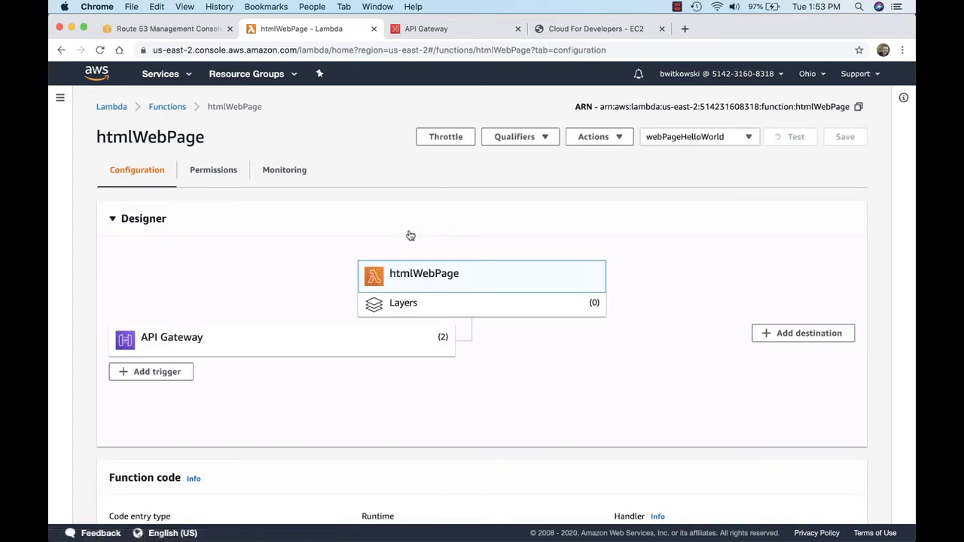
scroll(410, 236, down, 8)
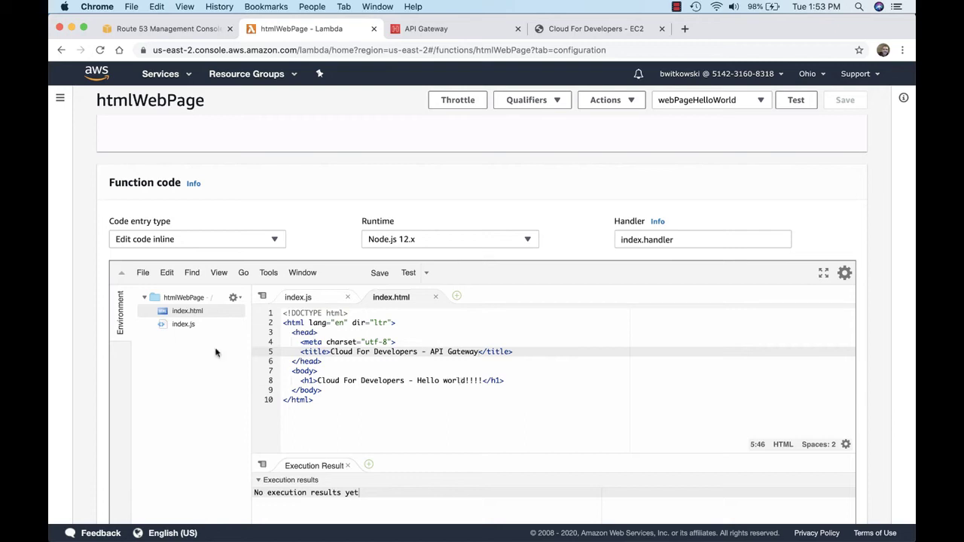
click(172, 328)
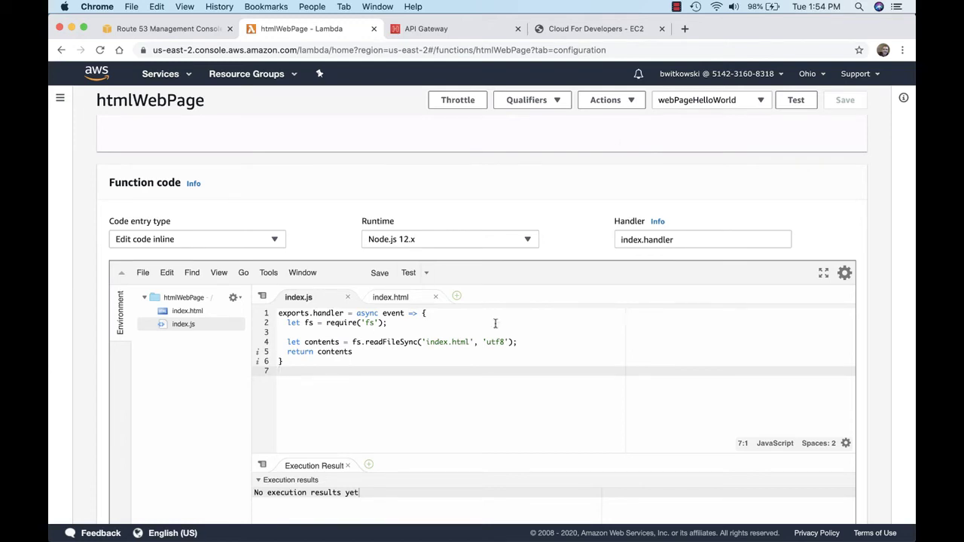
click(373, 28)
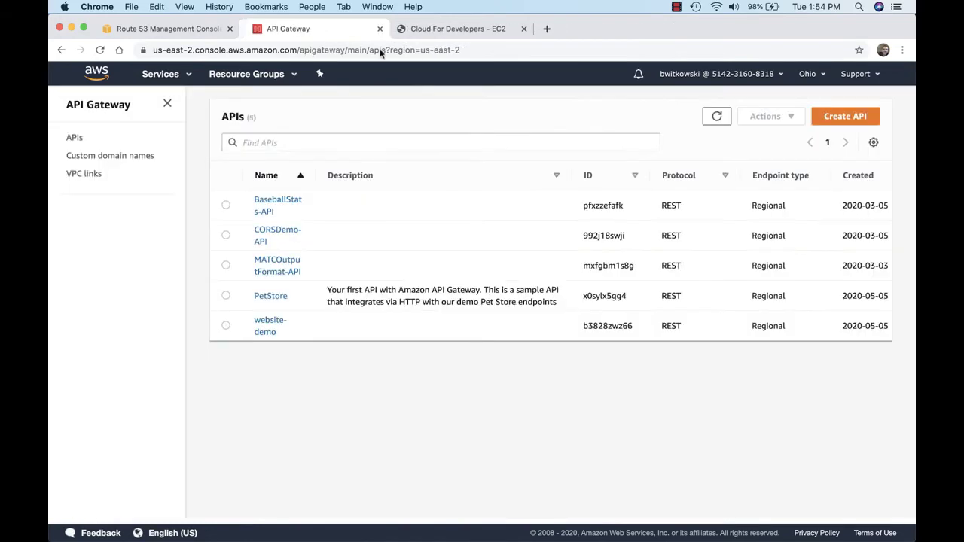
- Open website-demo's root GET method and inspect the Method Response 200 headers
click(269, 324)
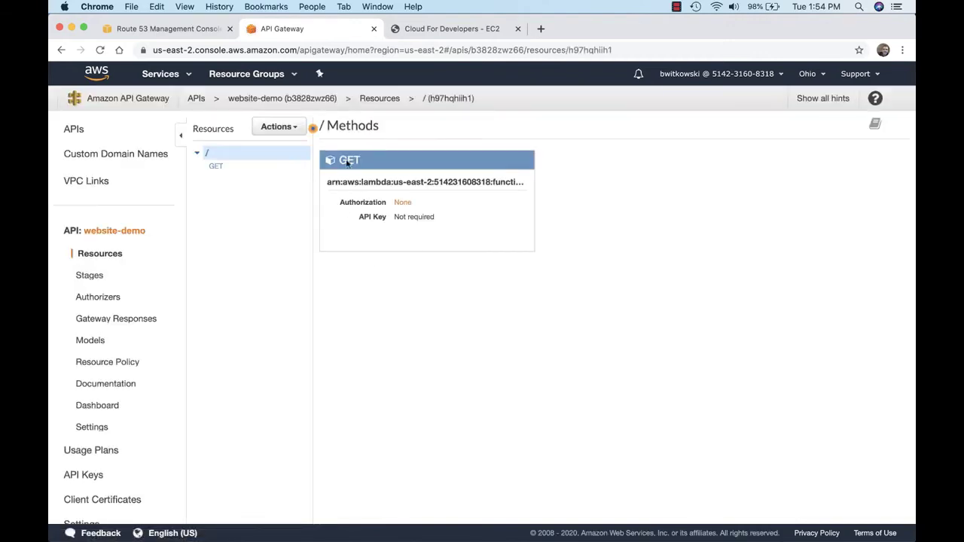
click(217, 167)
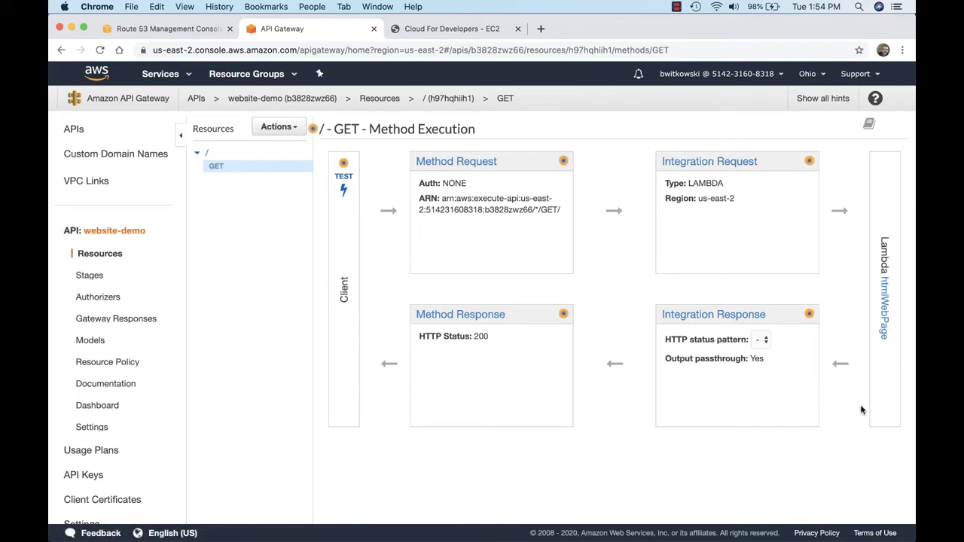
click(463, 322)
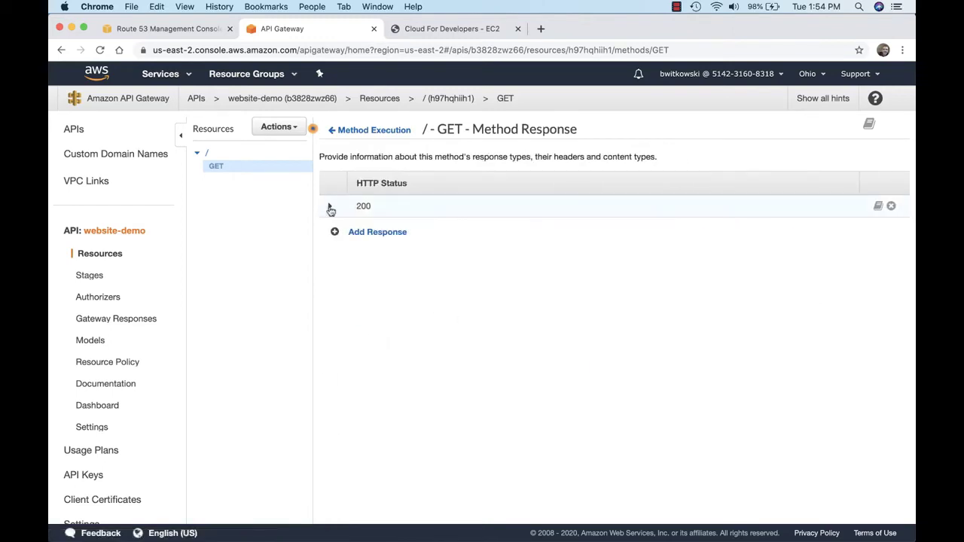
click(330, 208)
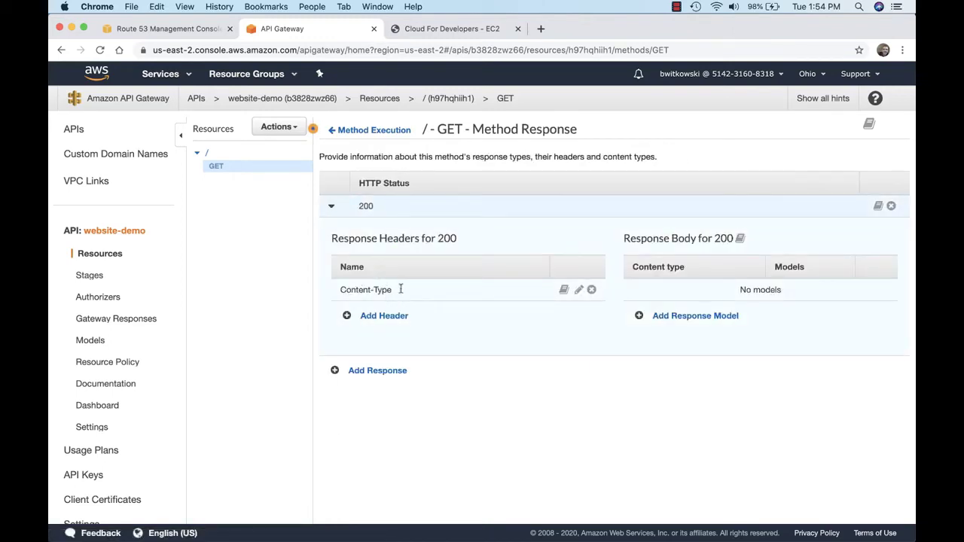
click(372, 130)
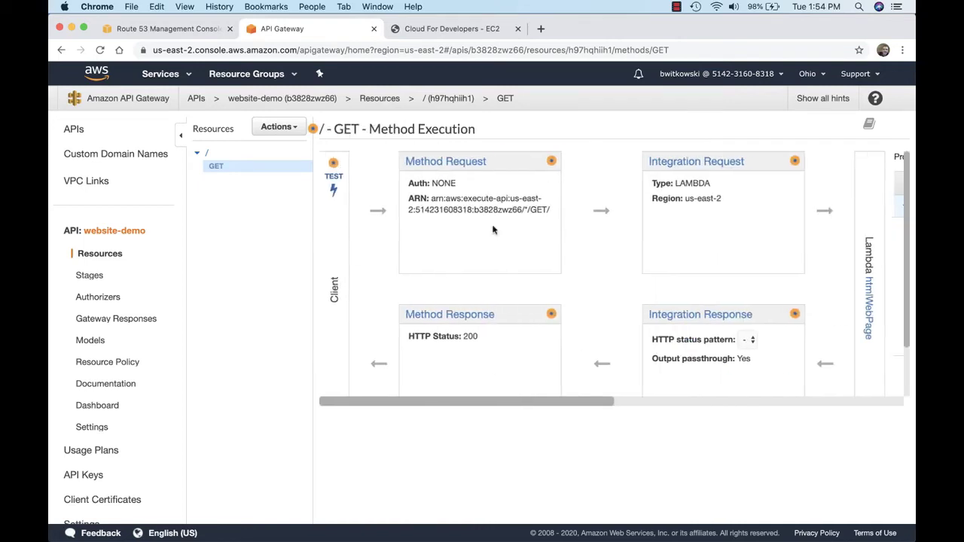
- Inspect the GET Integration Response's Content-Type 'text/html' mapping and $input.path('$') text/html template
click(723, 314)
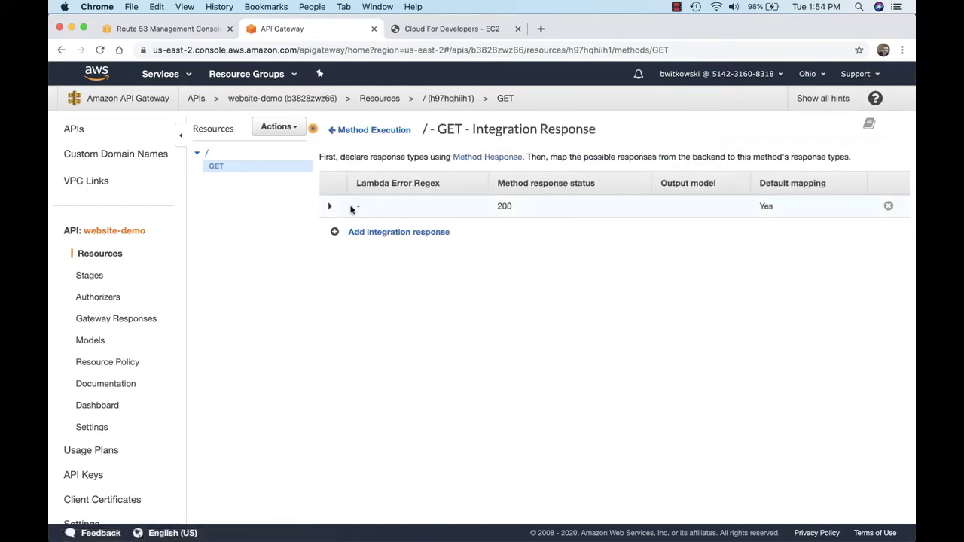
click(330, 208)
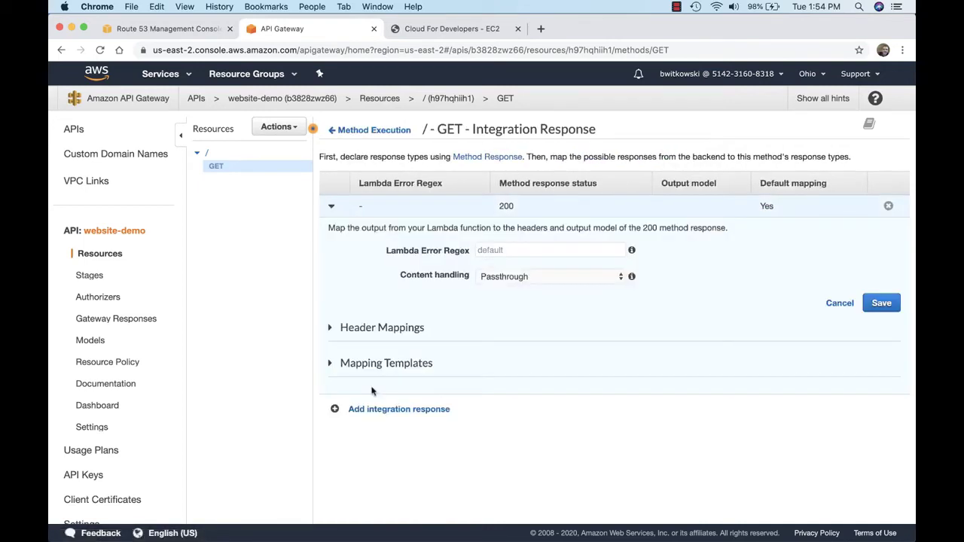
click(329, 329)
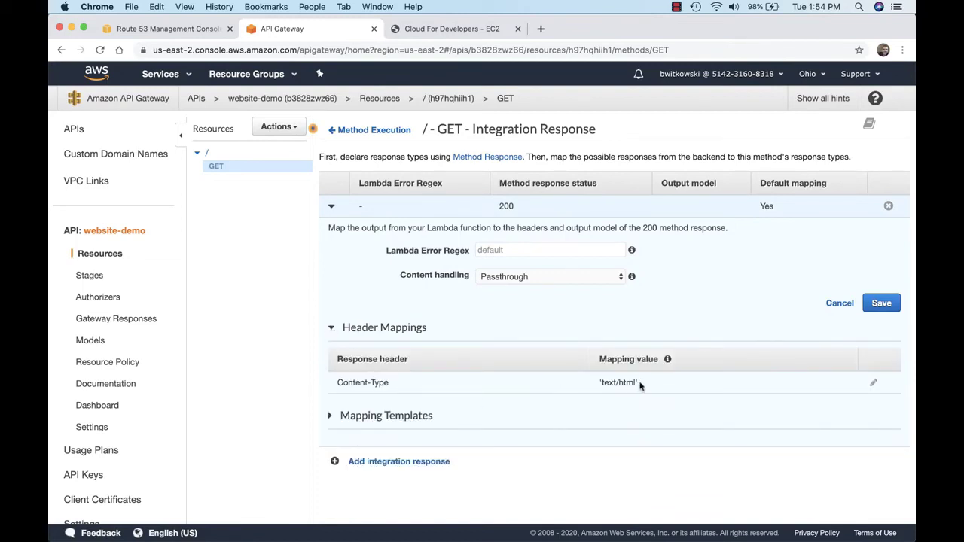
drag(639, 384, 598, 382)
scroll(680, 413, down, 1)
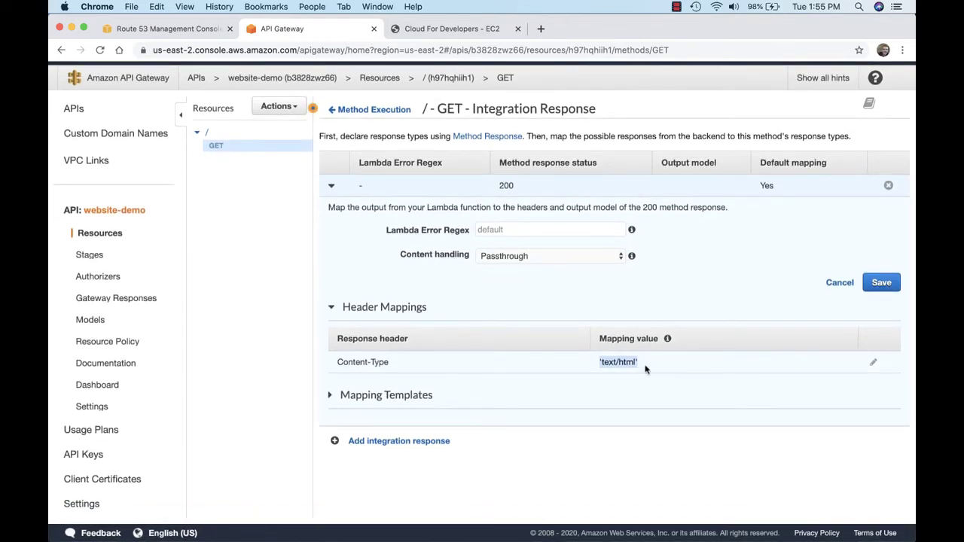
click(329, 395)
scroll(422, 412, down, 1)
click(362, 416)
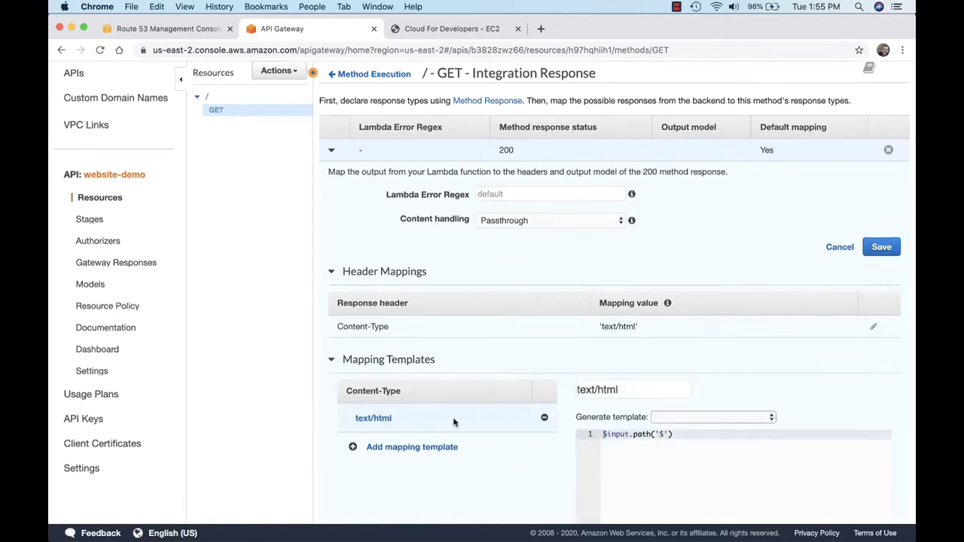
scroll(645, 459, down, 3)
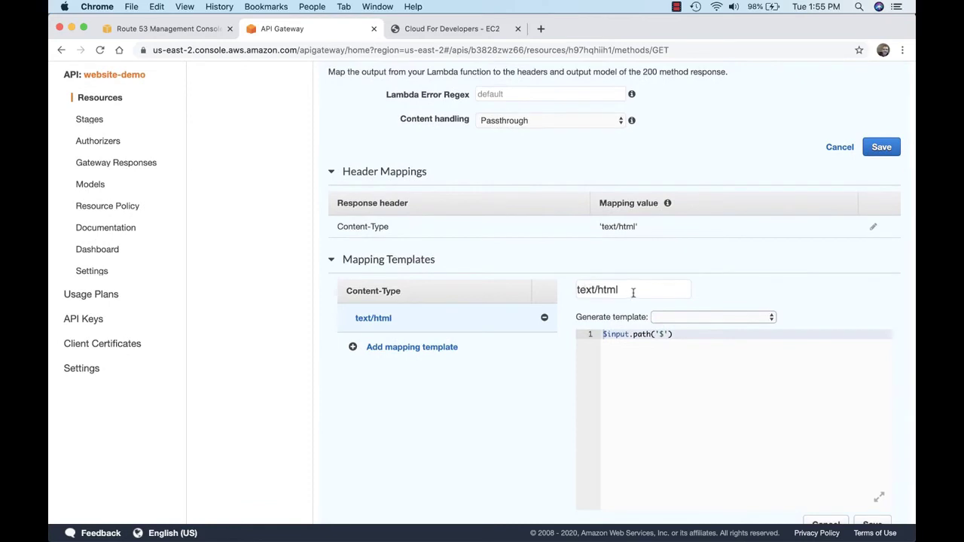
drag(677, 334, 602, 336)
click(649, 363)
- Open the production stage and test its Invoke URL, which serves the Hello world page
click(91, 125)
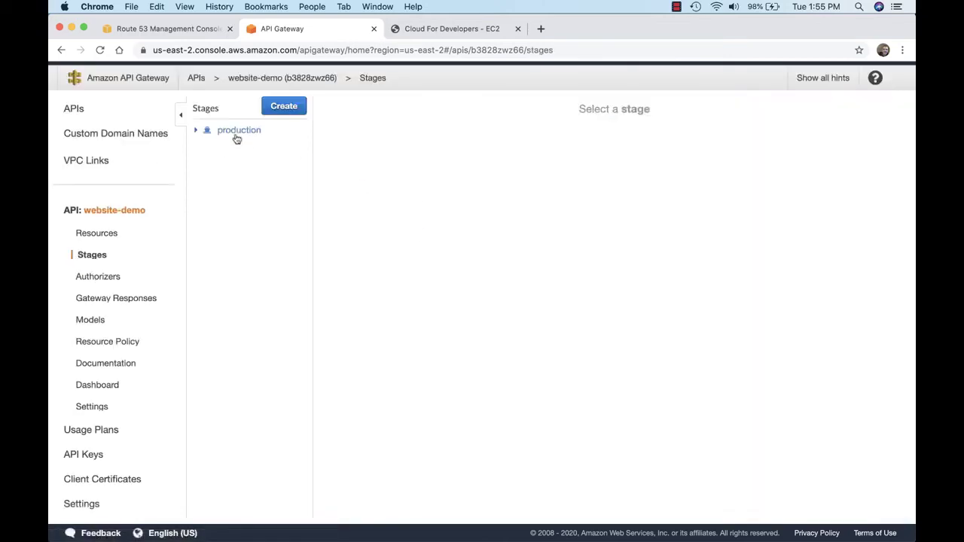
click(237, 132)
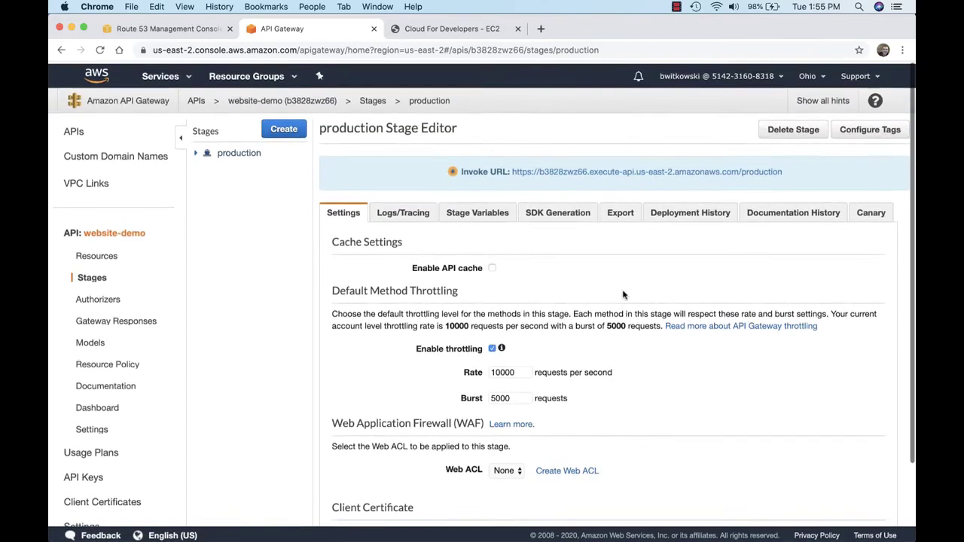
click(639, 174)
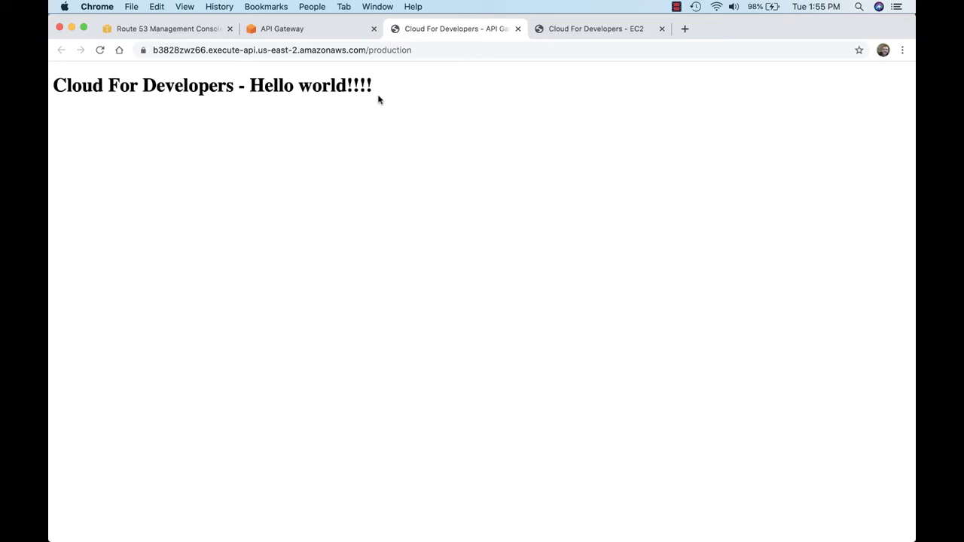
click(517, 29)
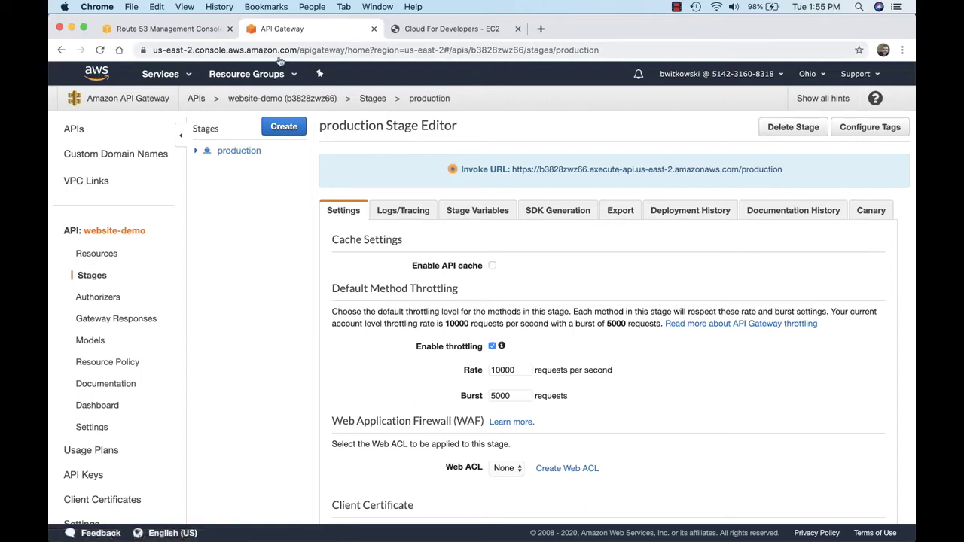
- View the empty Custom Domain Names list, then open Certificate Manager via a 'certi' search
click(97, 155)
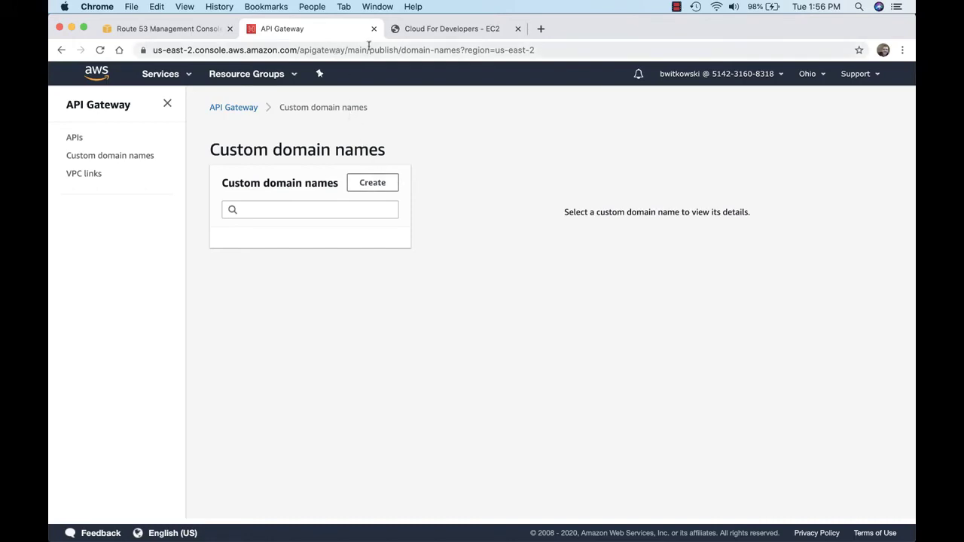
click(167, 75)
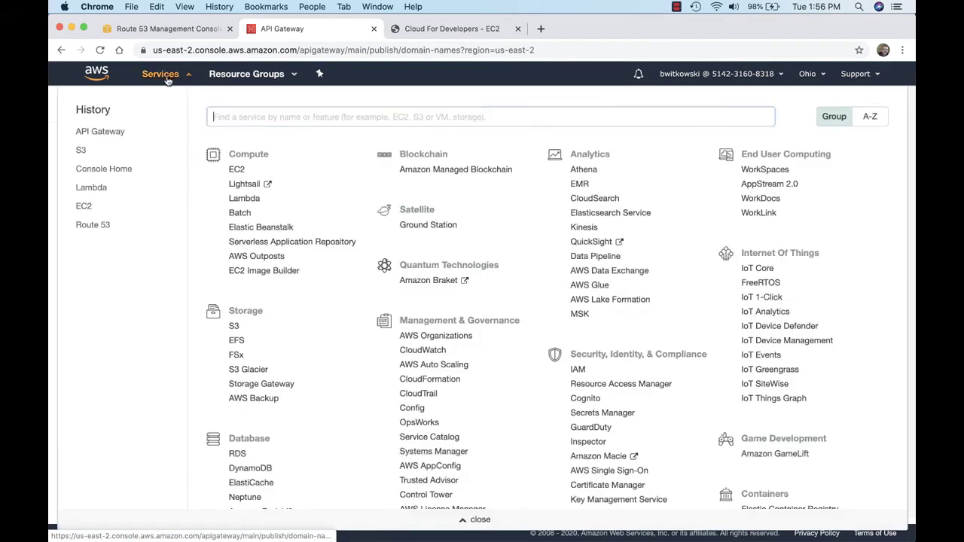
text(cer)
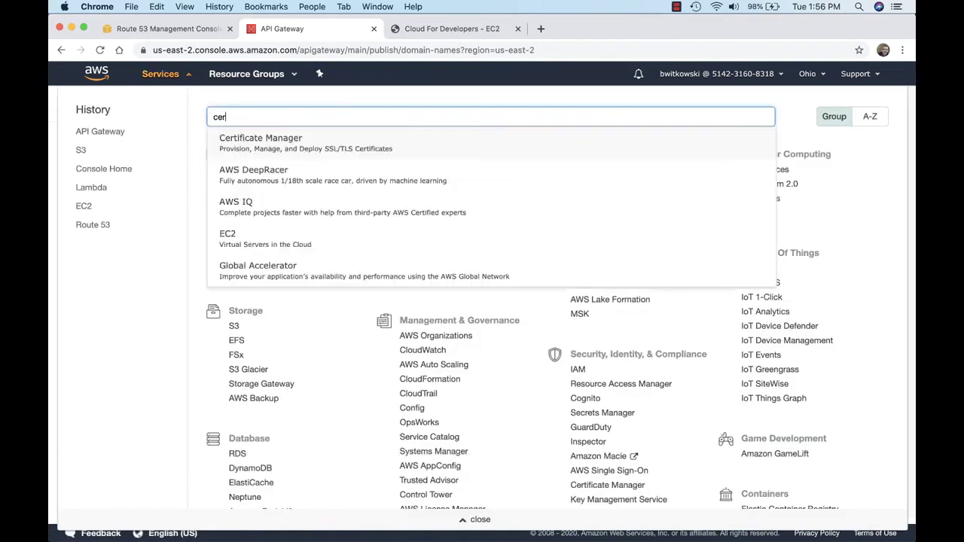
text(ti)
click(253, 143)
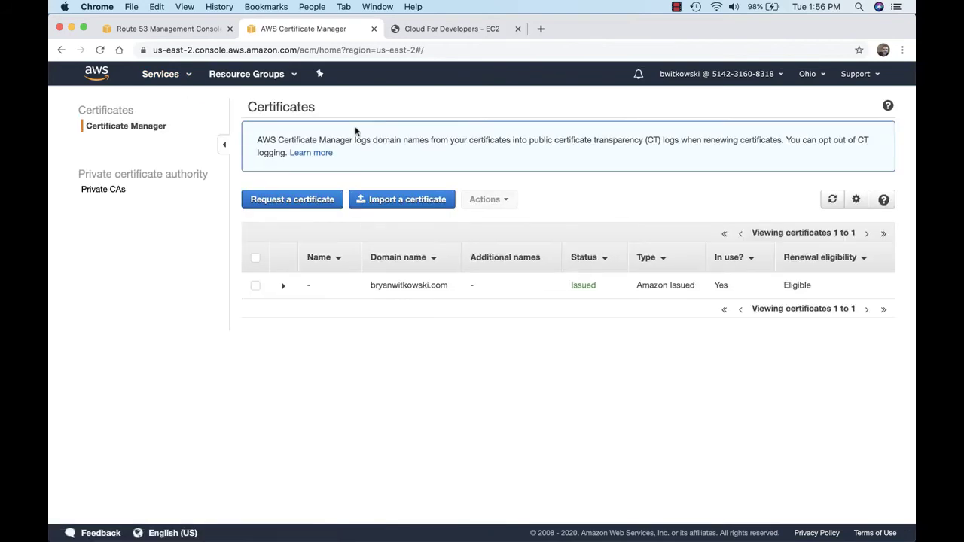
- Request a public, DNS-validated certificate for api.bryanwitkowski.com
click(306, 201)
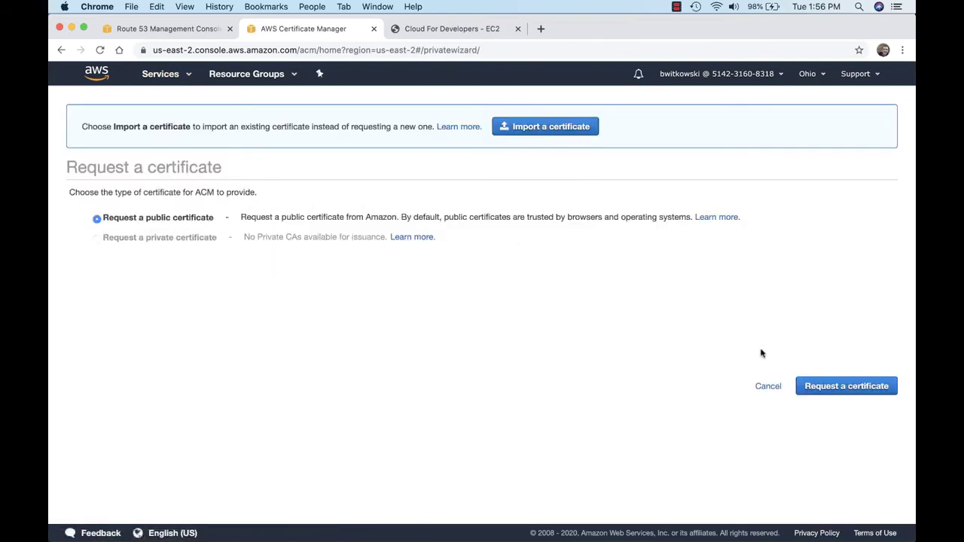
click(808, 386)
click(372, 344)
text(api.bry)
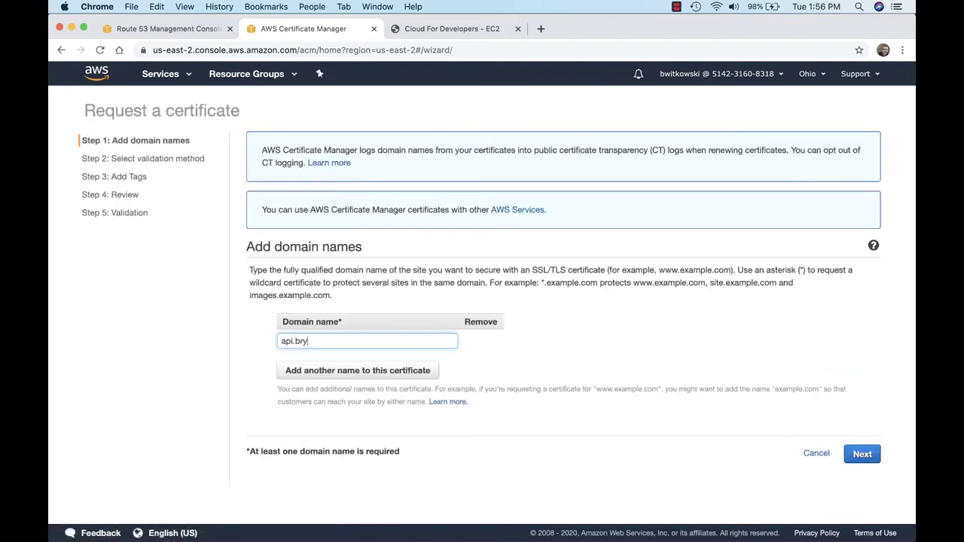
text(anwitkowski.com)
click(862, 454)
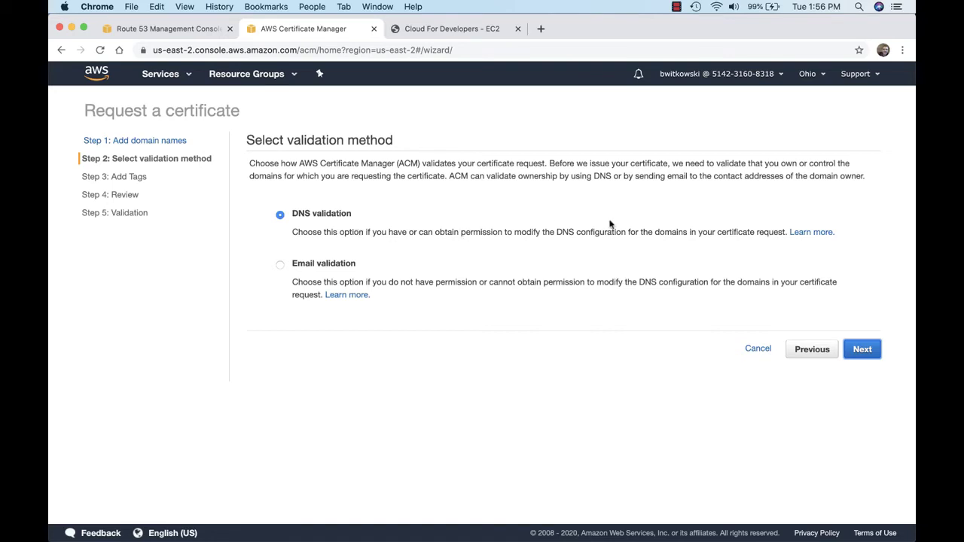
click(860, 348)
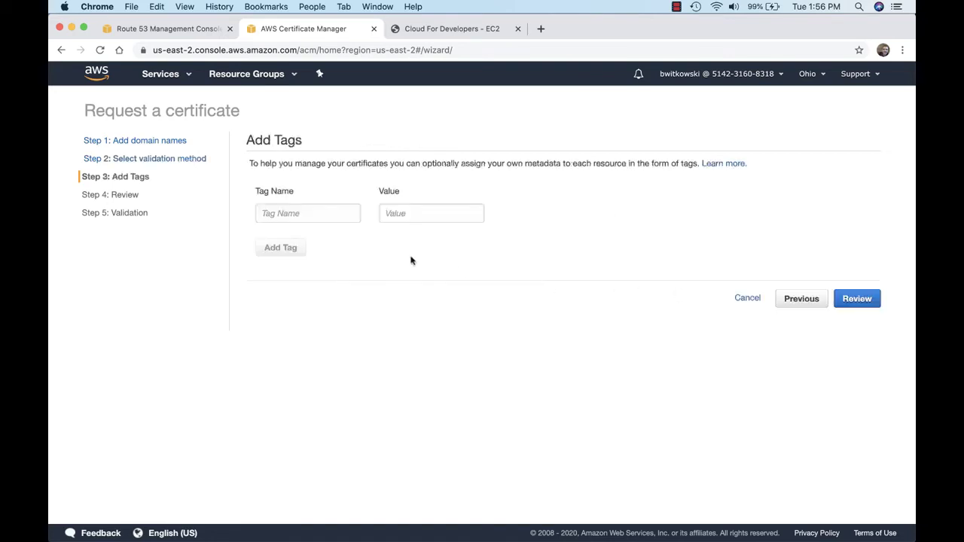
click(870, 303)
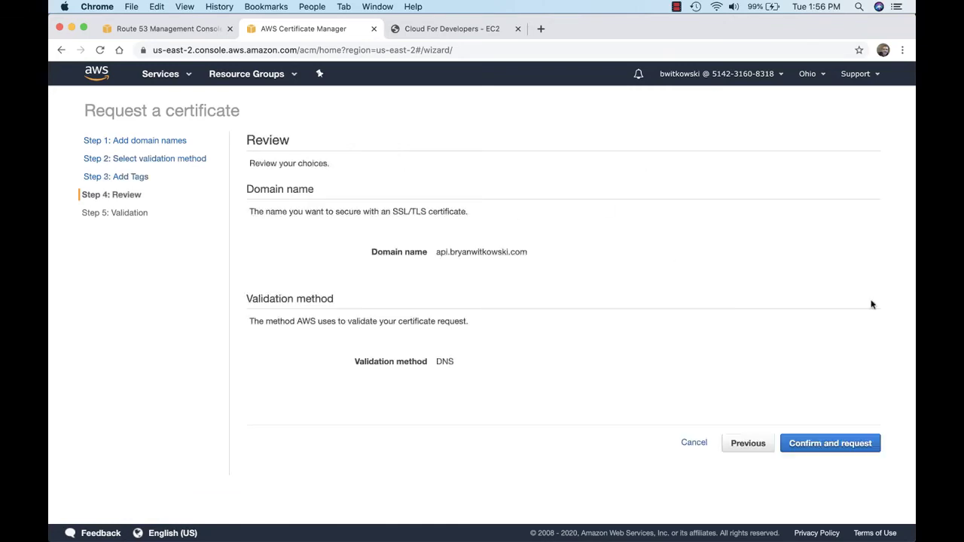
click(809, 443)
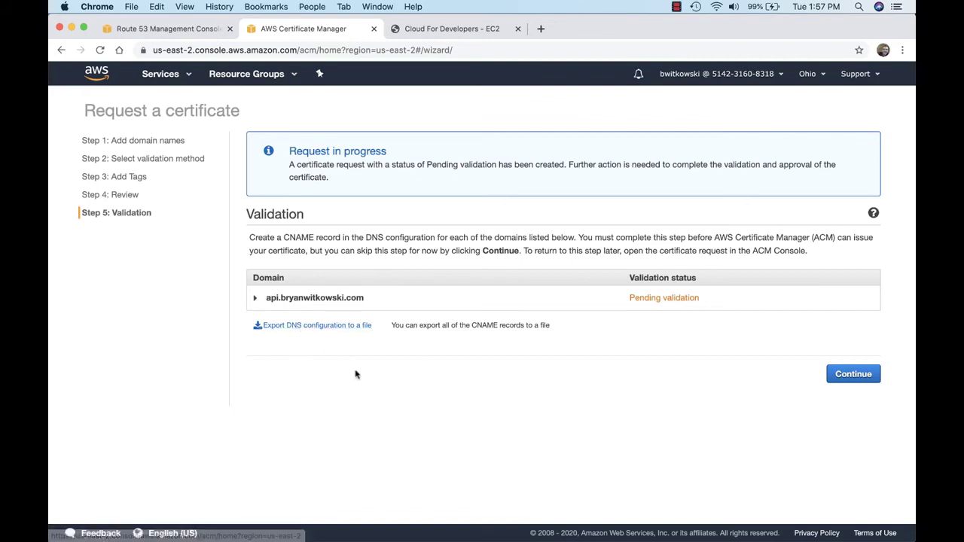
- Add the api.bryanwitkowski.com validation CNAME to the Route 53 hosted zone, then continue to the certificates list
click(256, 300)
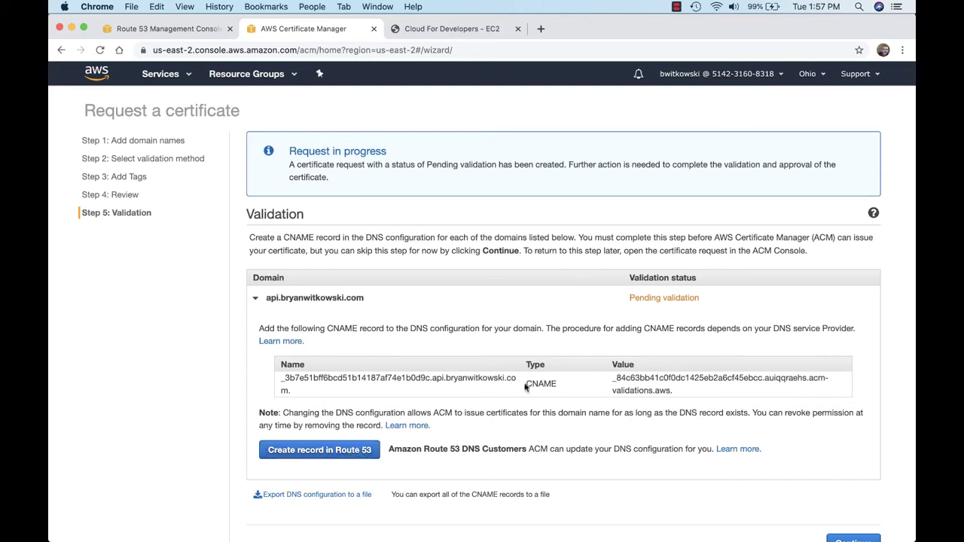
click(321, 453)
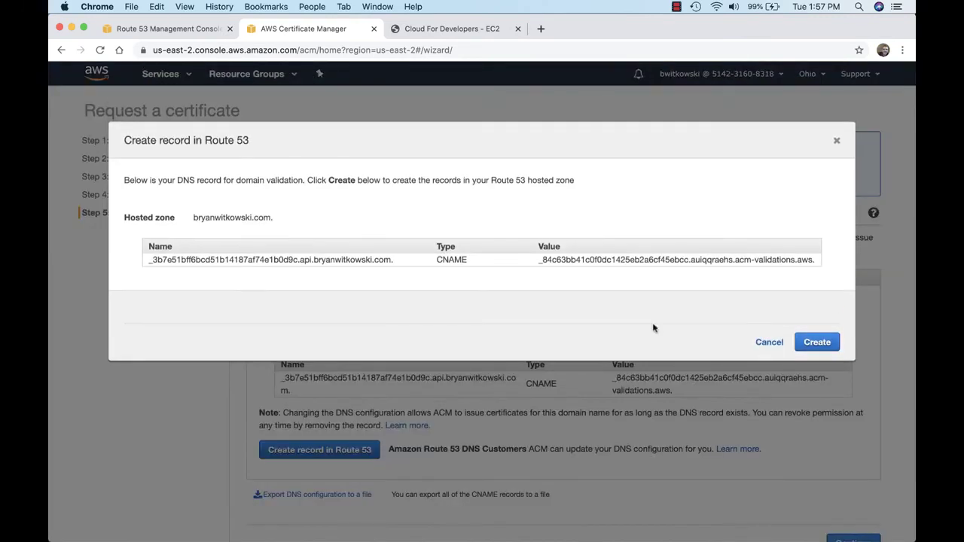
click(817, 342)
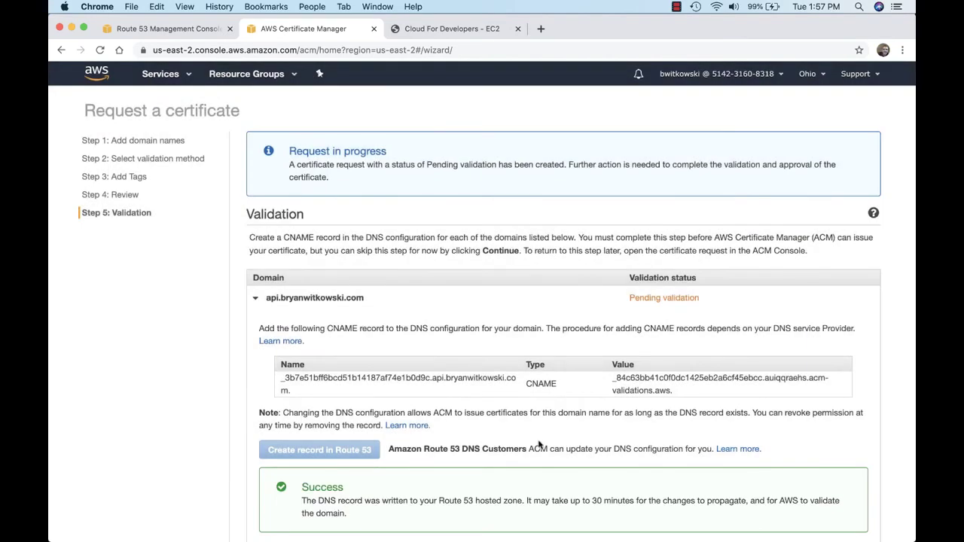
scroll(604, 383, down, 2)
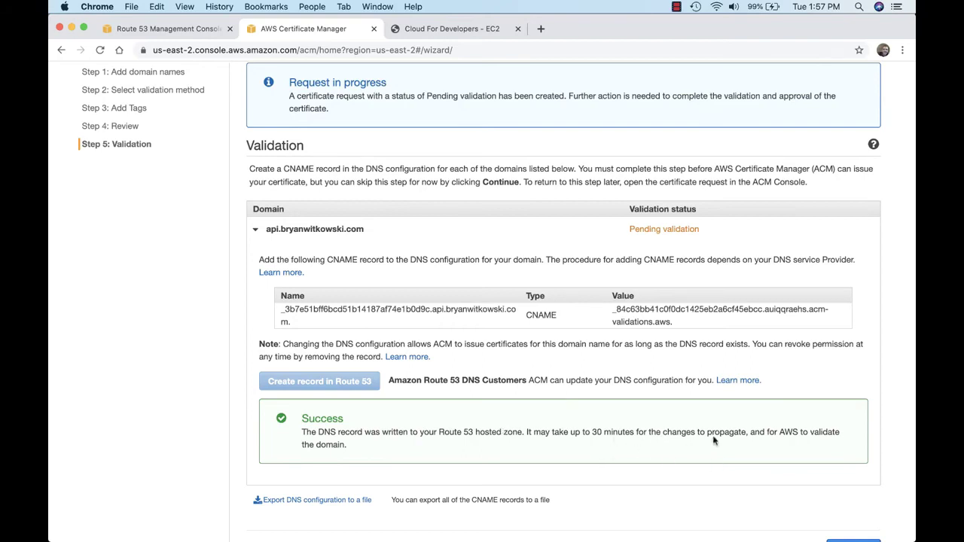
scroll(735, 435, down, 1)
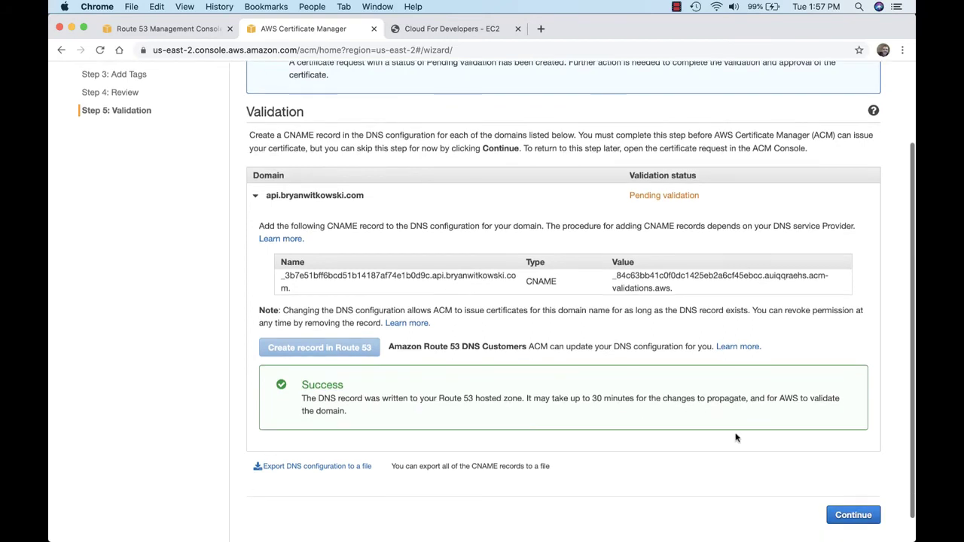
click(851, 517)
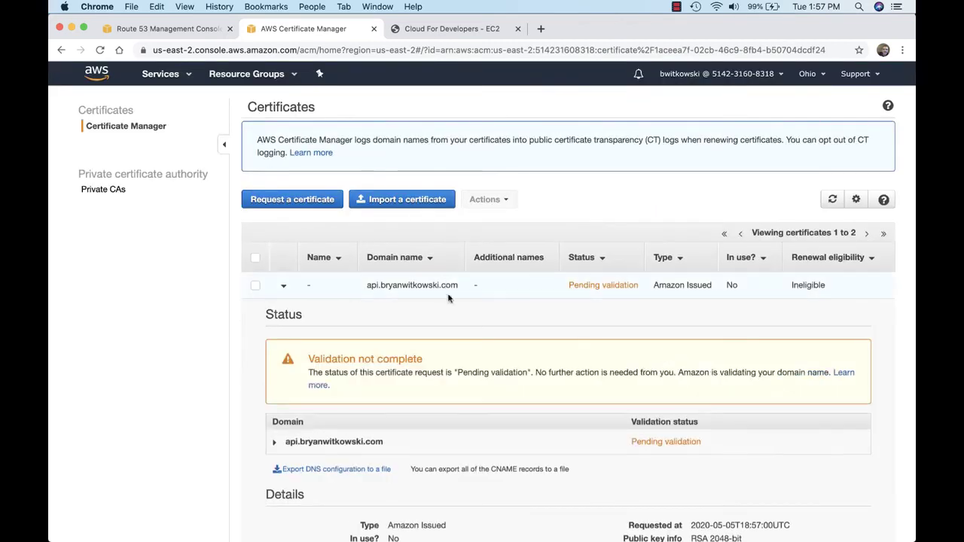
- Go from Certificate Manager to API Gateway's Custom domain names page
scroll(481, 373, down, 2)
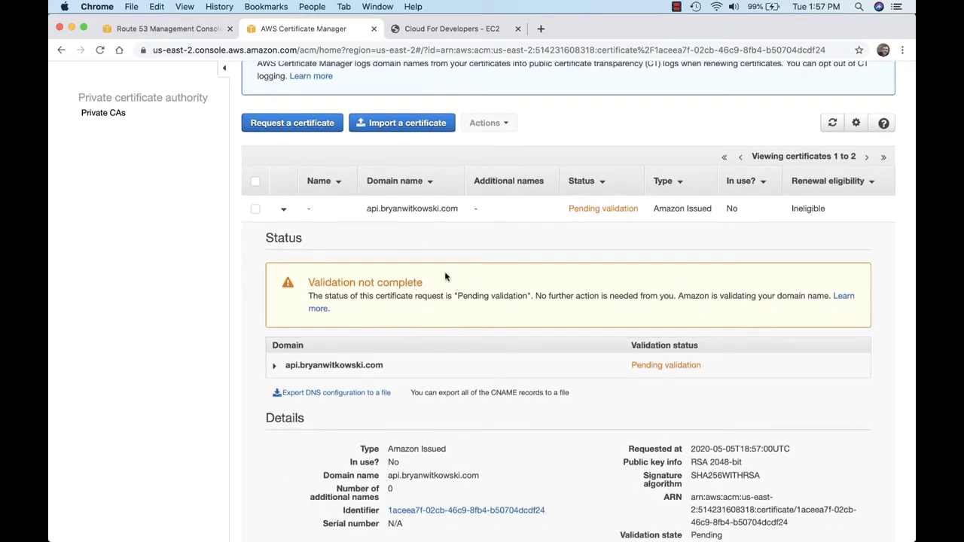
scroll(446, 277, up, 2)
scroll(483, 323, up, 1)
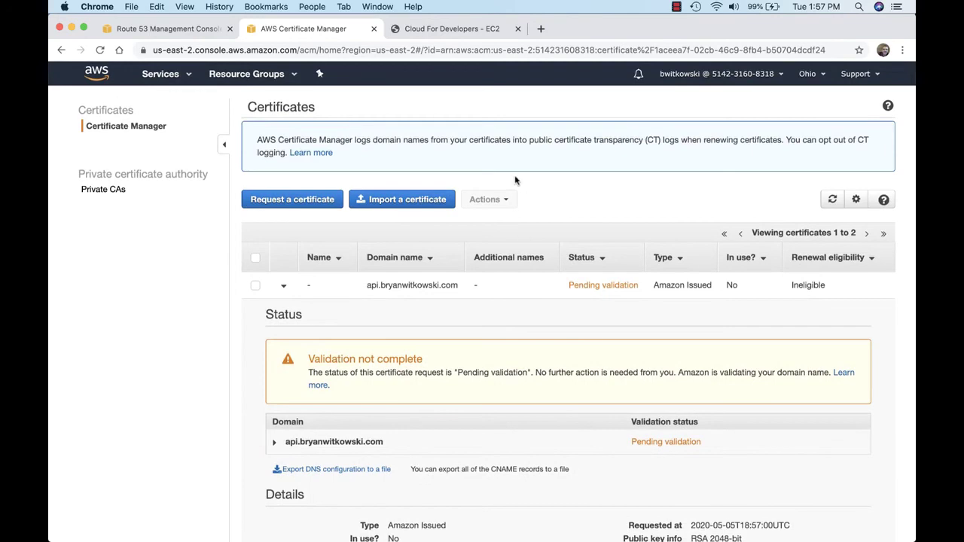
click(186, 77)
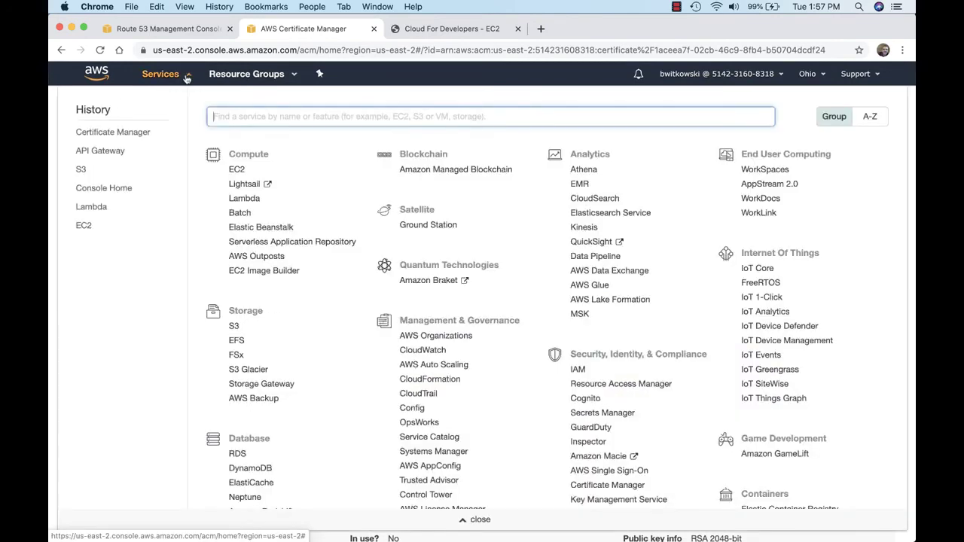
click(97, 150)
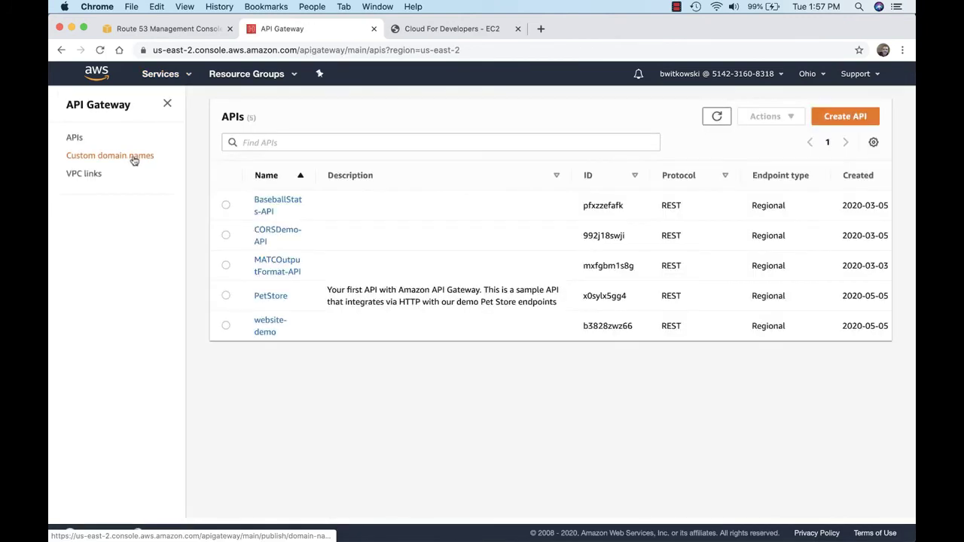
click(134, 159)
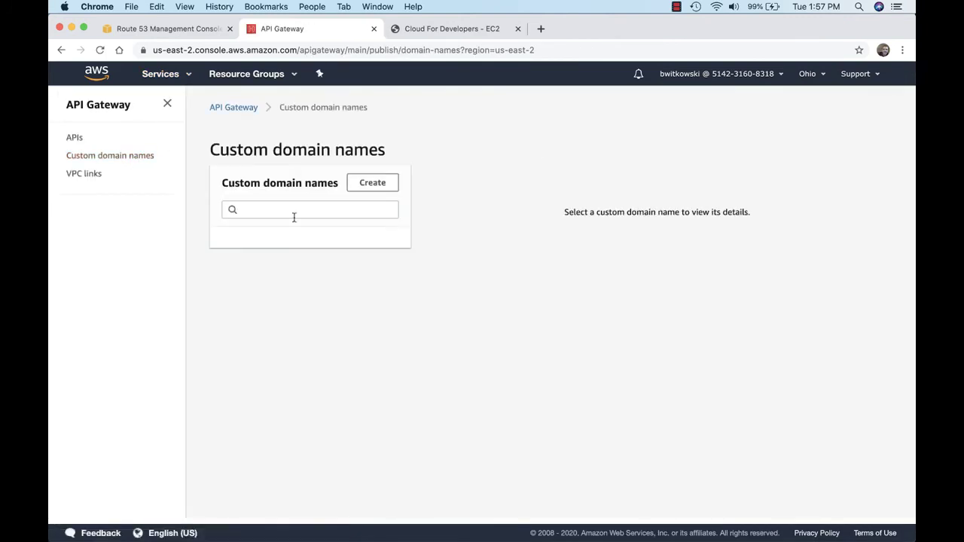
- Start a new custom domain name and enter api.bryanwitkowski.com
click(382, 190)
click(418, 228)
text(api.bryanwitkowski)
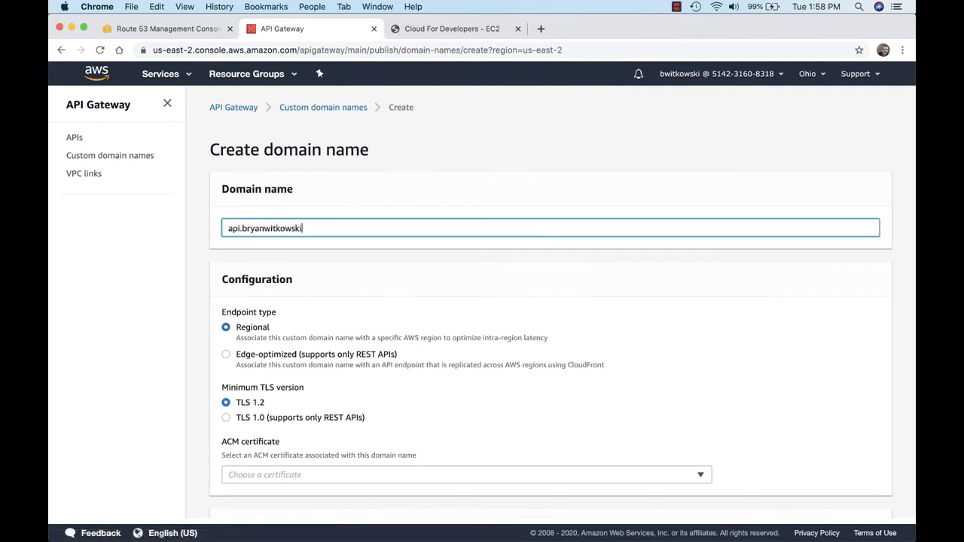
text(.com)
- Attach the api.bryanwitkowski.com ACM certificate and create the regional custom domain
scroll(403, 234, down, 1)
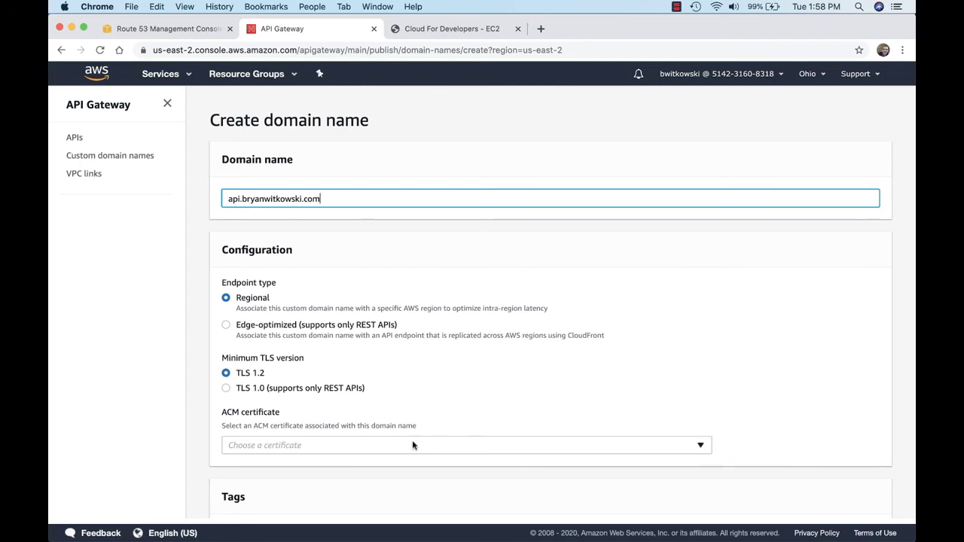
click(394, 447)
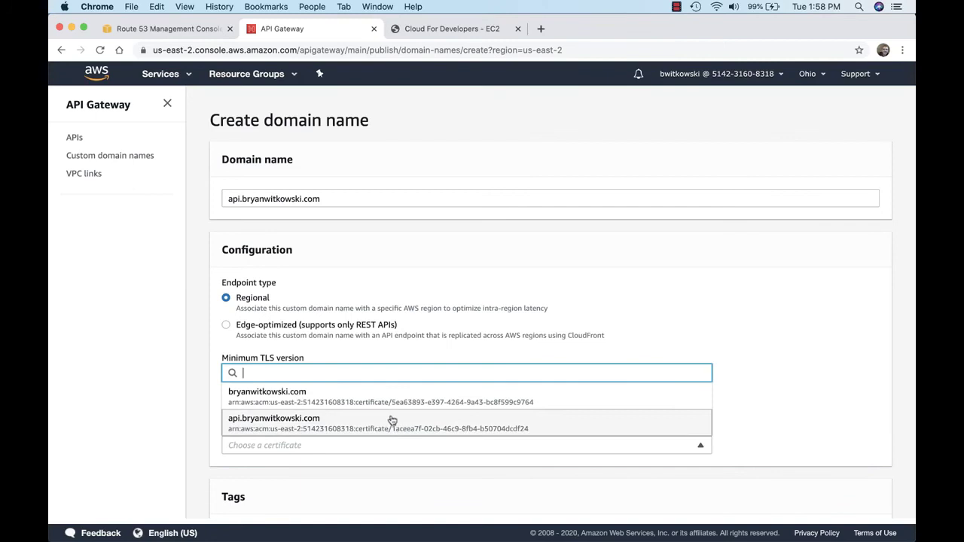
click(302, 426)
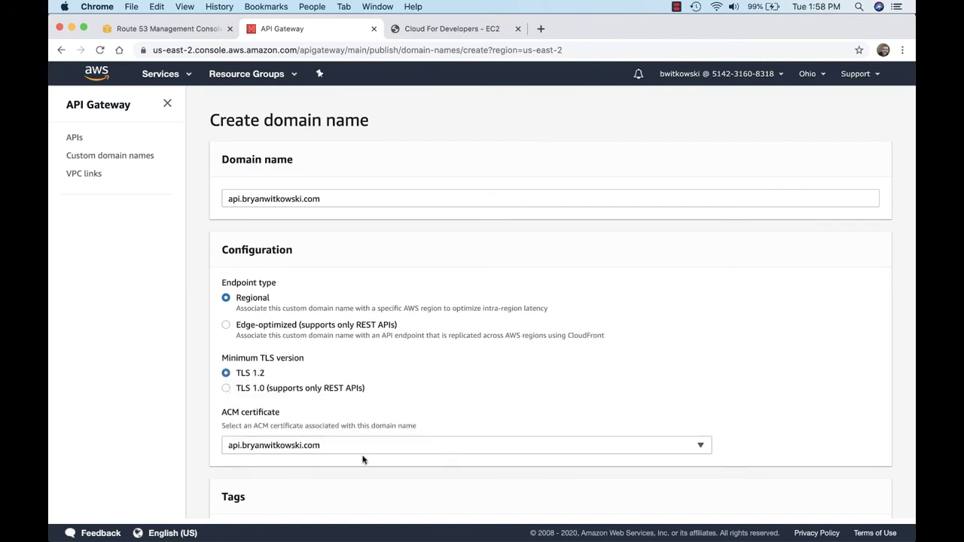
scroll(408, 468, down, 3)
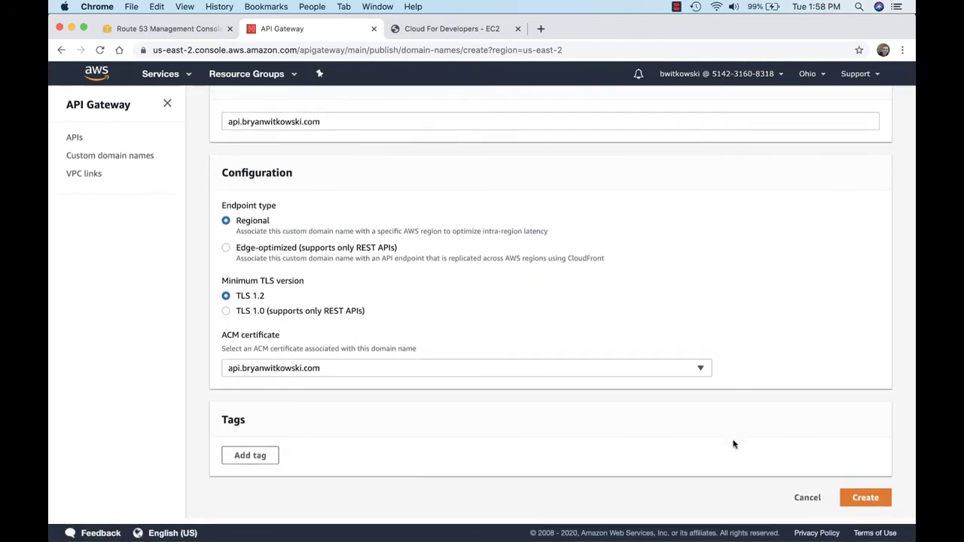
click(866, 497)
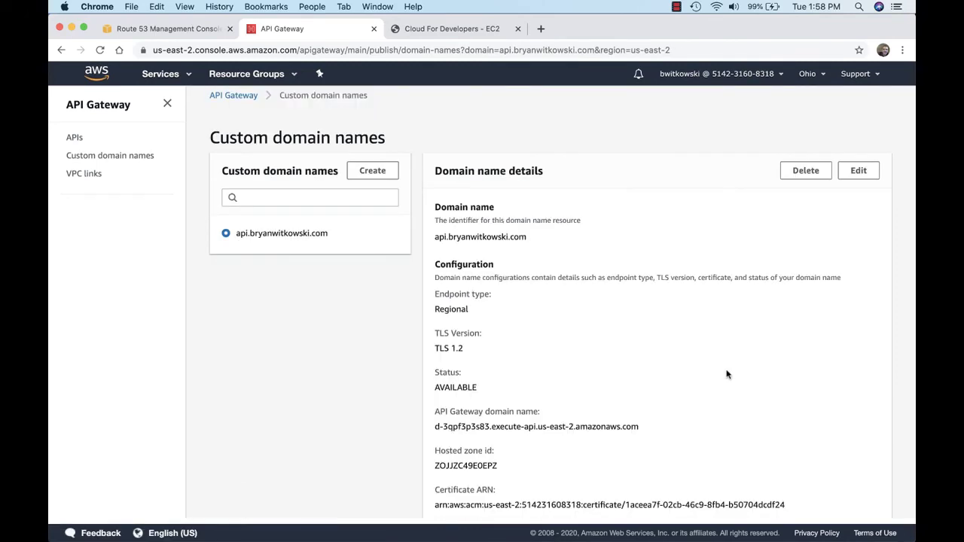
- Scroll to the domain's API mappings section and open Configure API mappings
scroll(726, 374, down, 5)
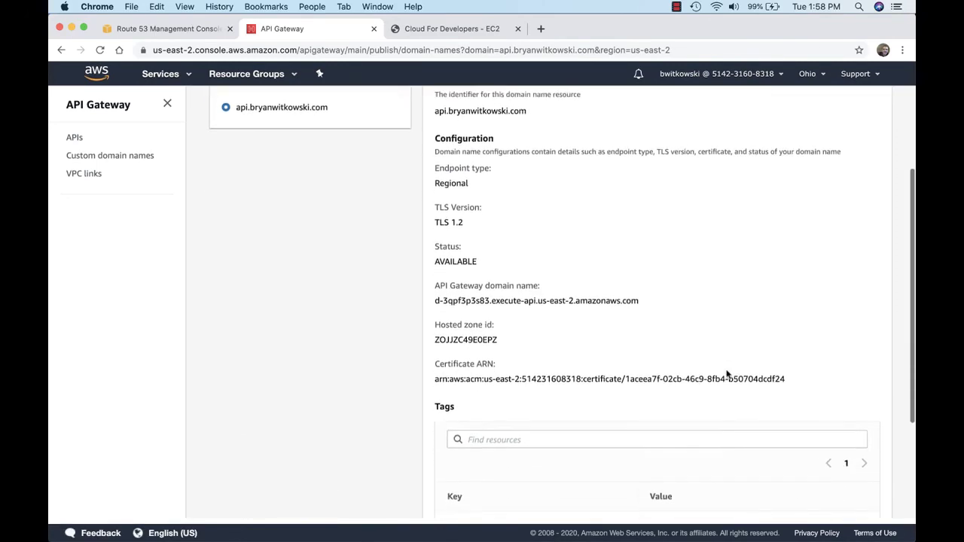
scroll(727, 375, down, 4)
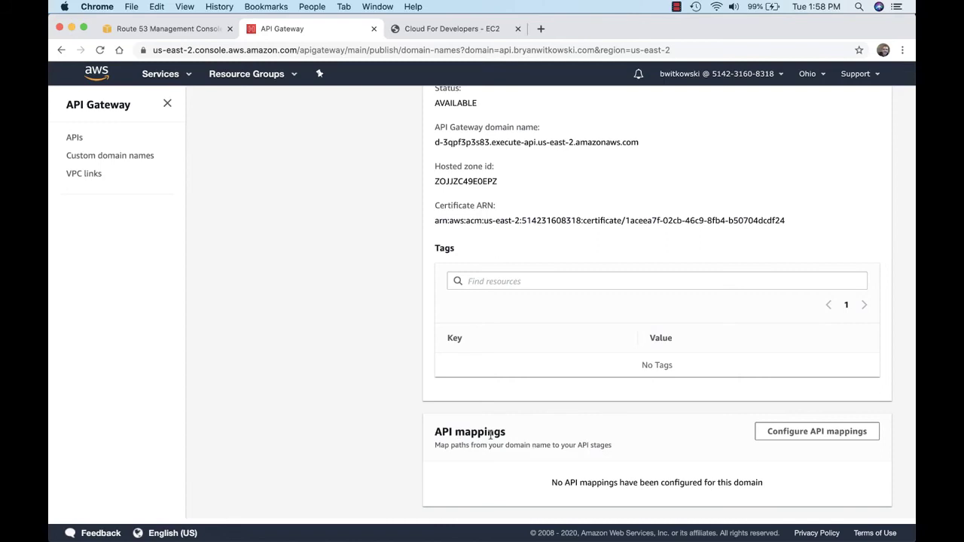
scroll(535, 441, up, 1)
scroll(535, 441, down, 1)
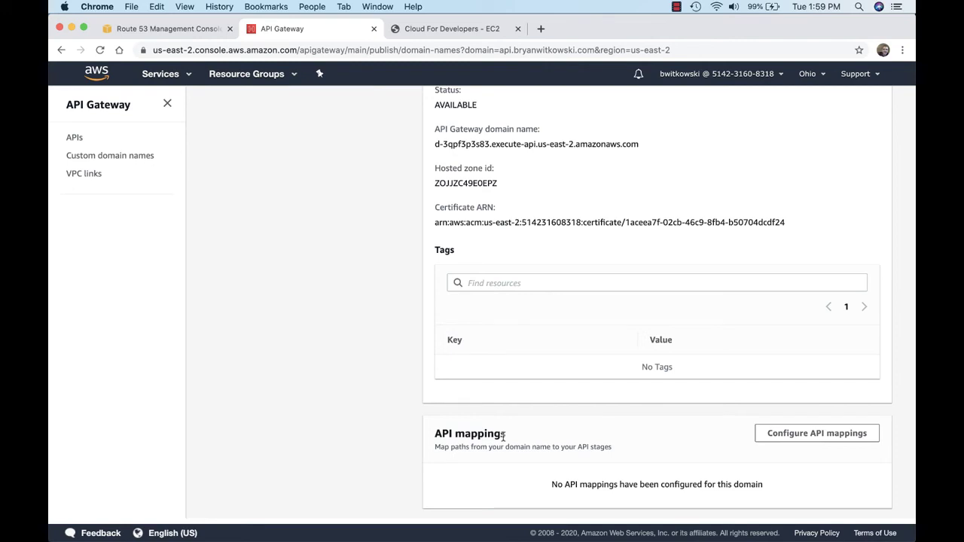
click(826, 443)
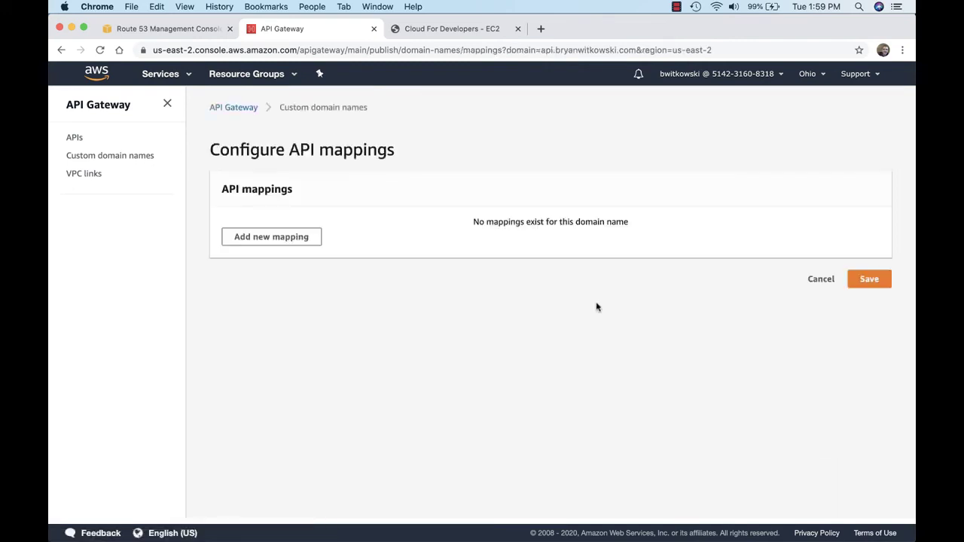
- Add an API mapping row with website-demo (REST - b3828zwz66) as its API
click(282, 237)
click(422, 255)
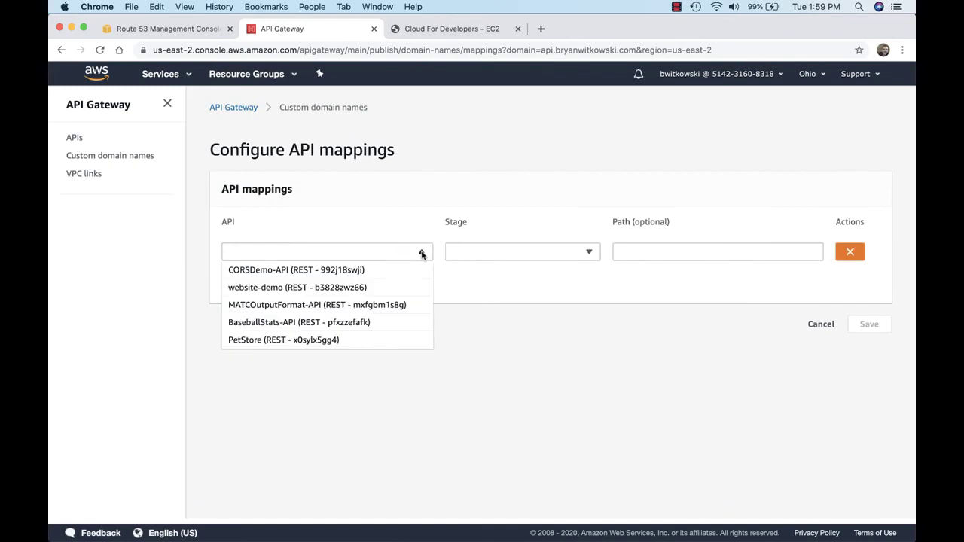
click(390, 291)
click(568, 253)
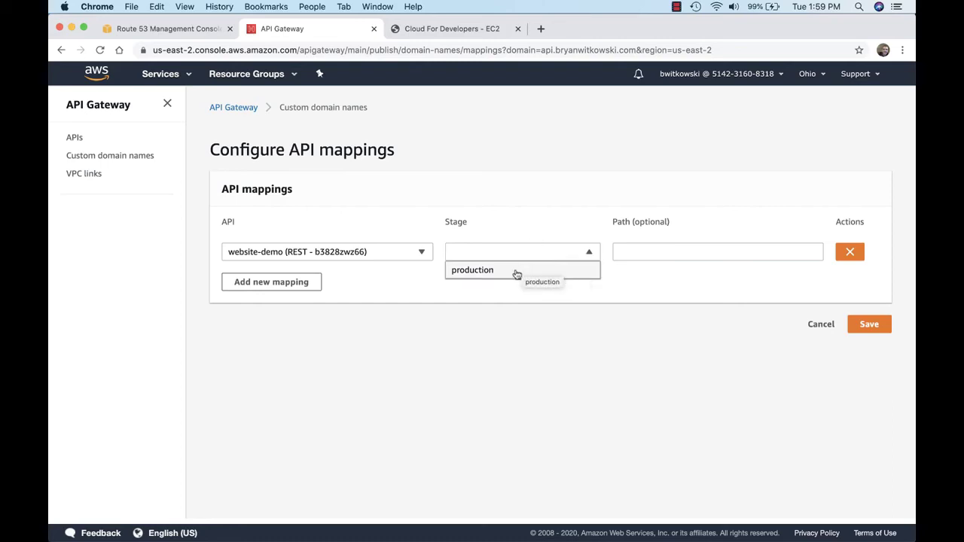
- In a new tab, check website-demo's production stage invoke URL, then close the test page
right_click(73, 139)
click(76, 144)
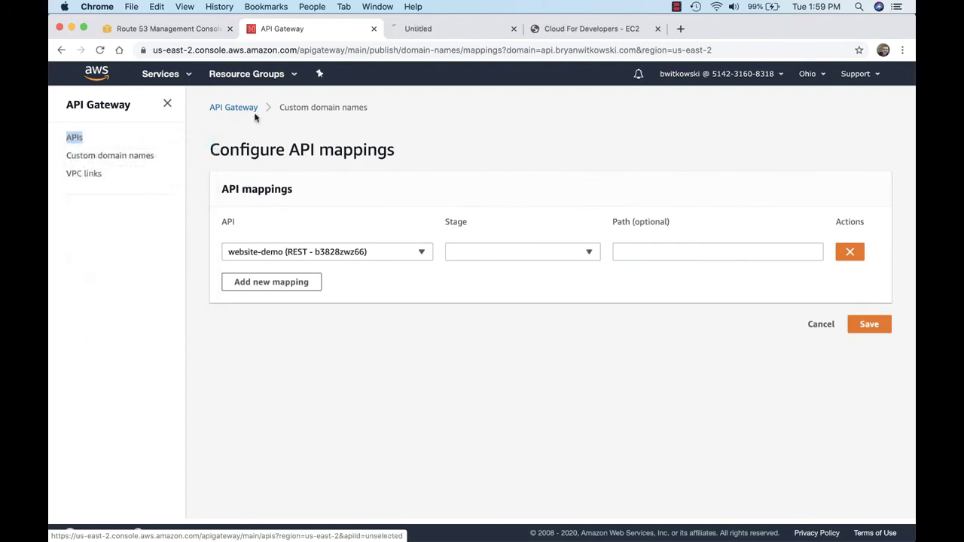
click(410, 29)
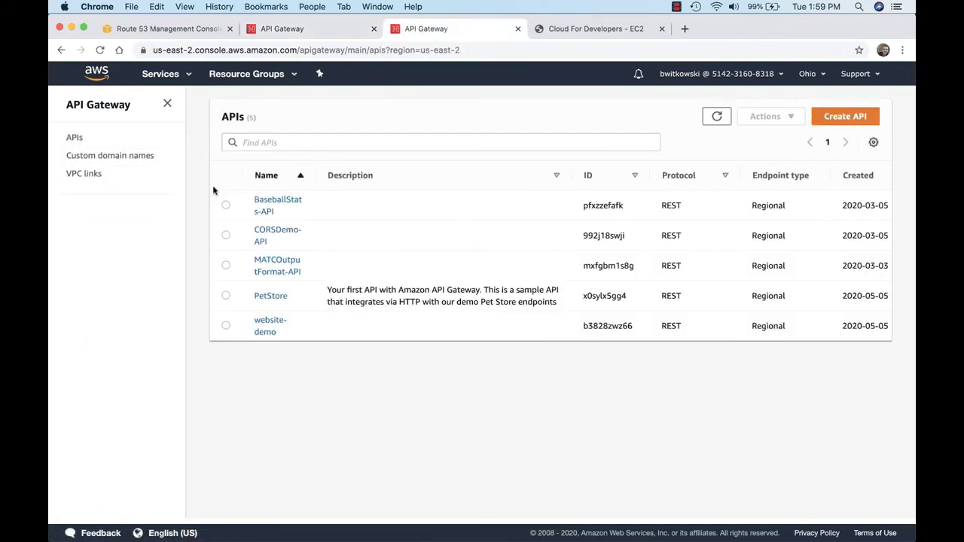
click(264, 324)
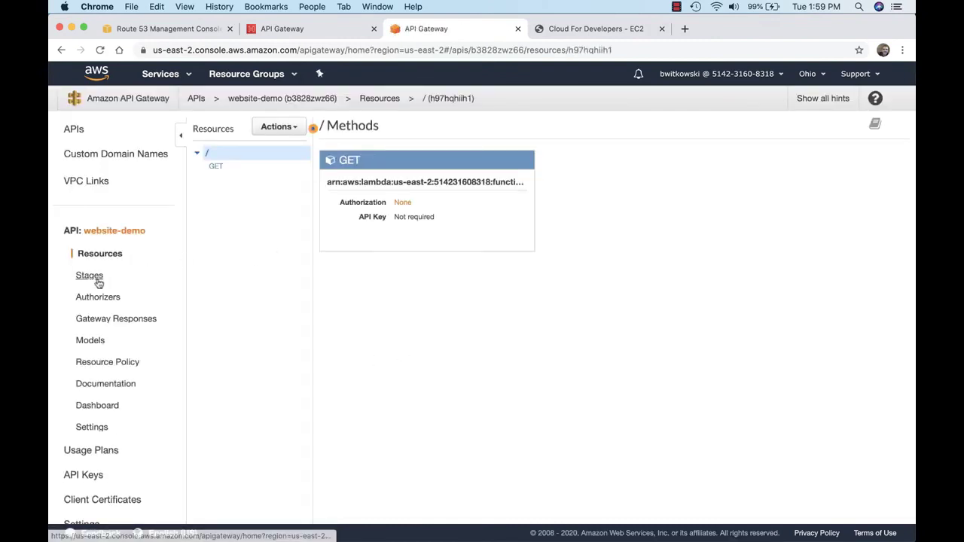
click(97, 279)
click(248, 153)
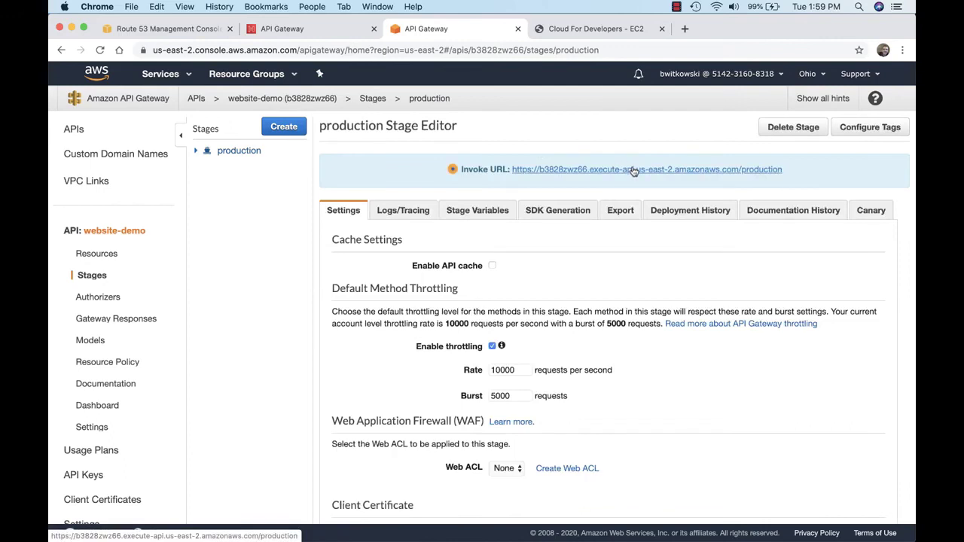
click(634, 169)
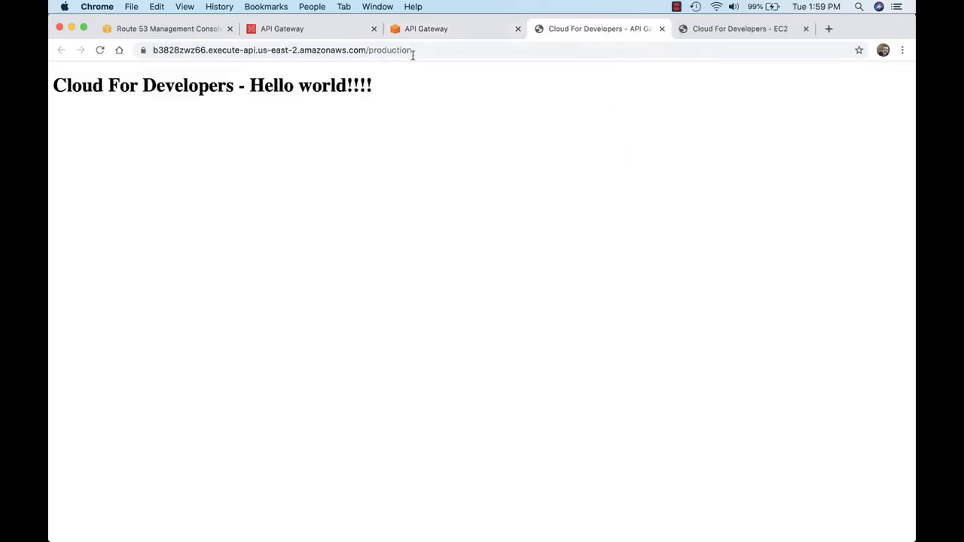
click(662, 29)
click(322, 34)
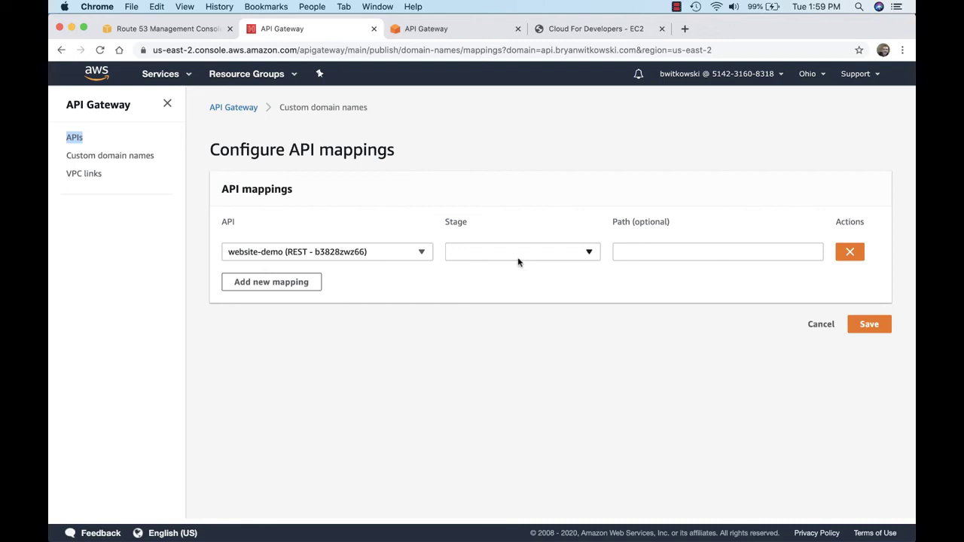
- Choose the production stage for the website-demo mapping and save it
click(473, 254)
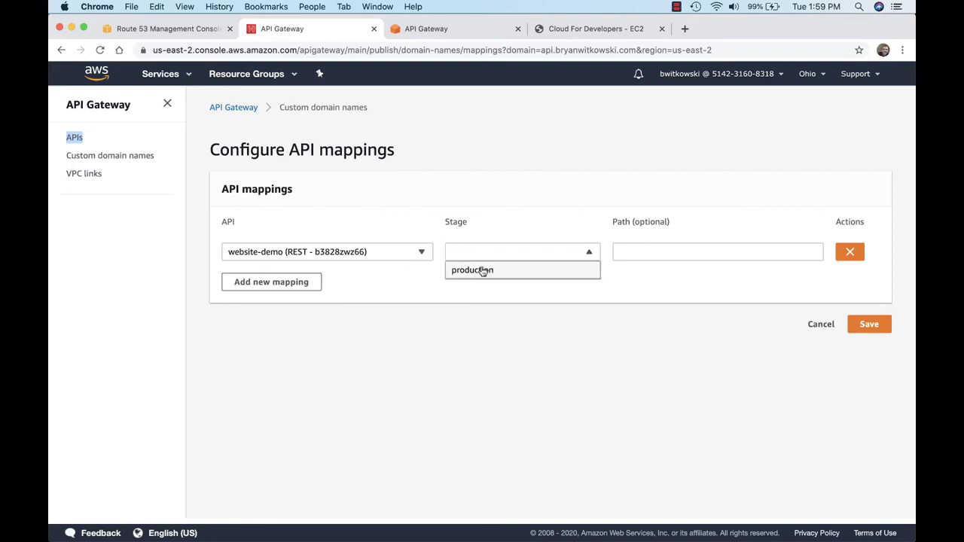
click(483, 271)
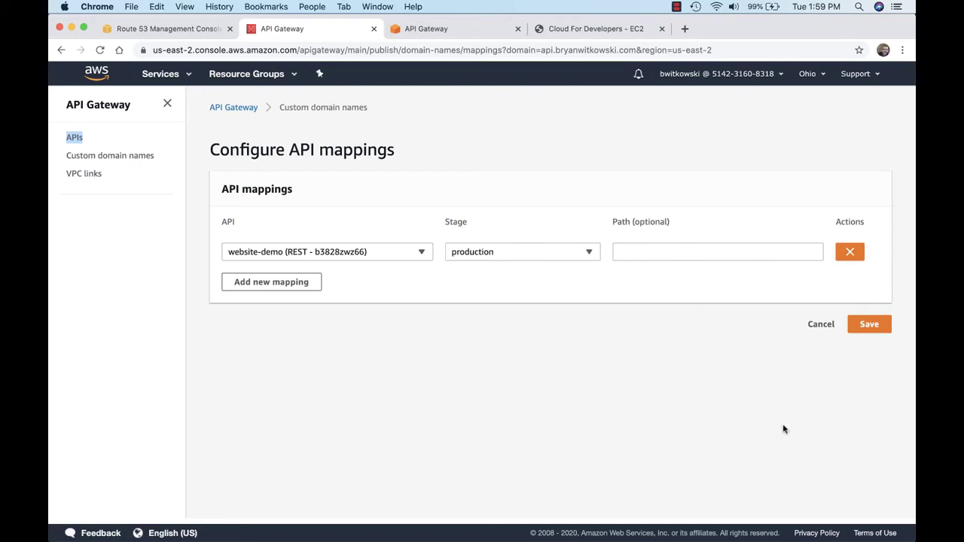
click(865, 325)
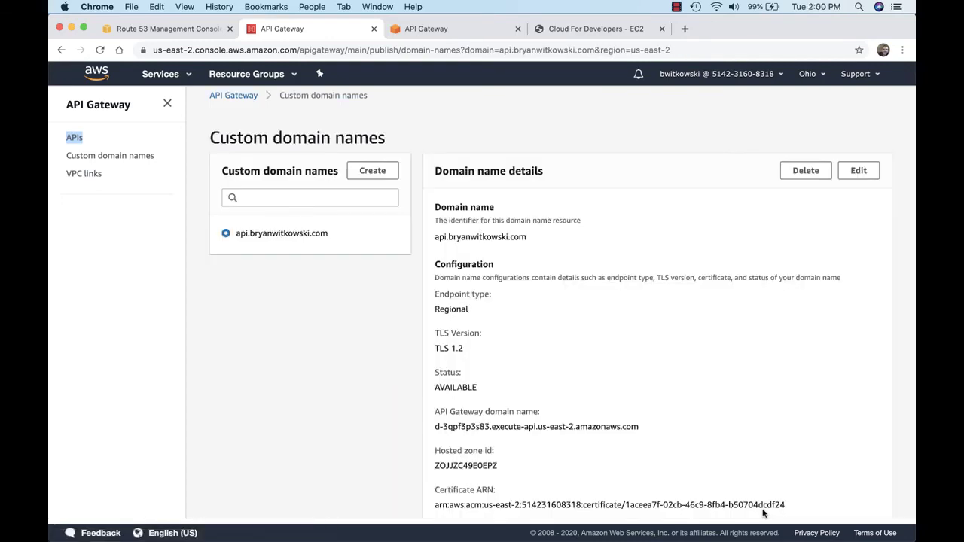
- Copy the custom domain's API Gateway domain name, then return to the Route 53 record sets
scroll(748, 454, down, 3)
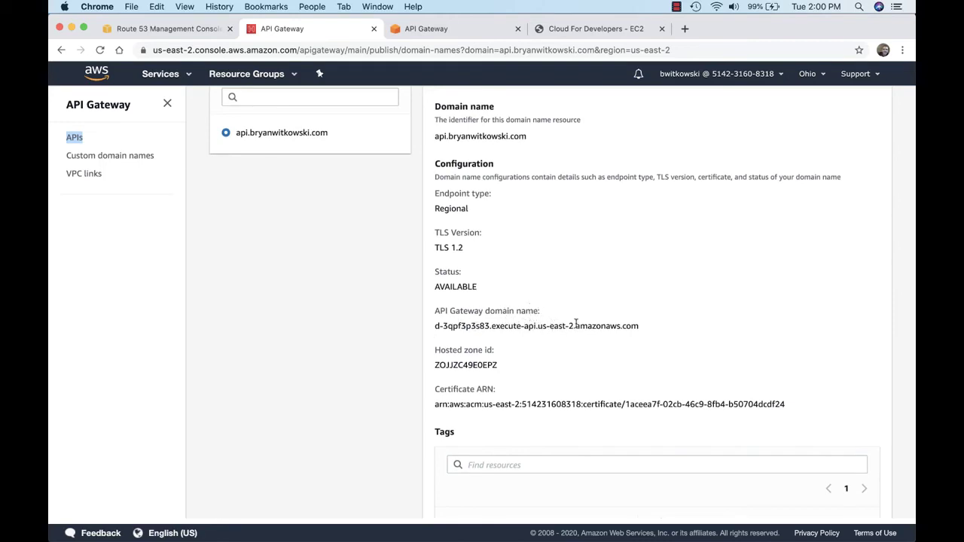
drag(642, 329, 439, 326)
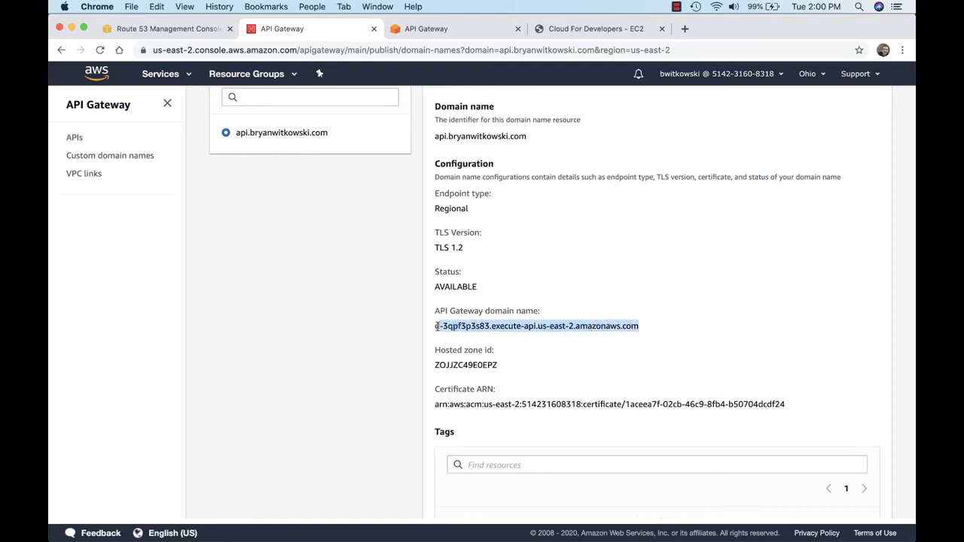
right_click(536, 325)
click(548, 349)
click(162, 29)
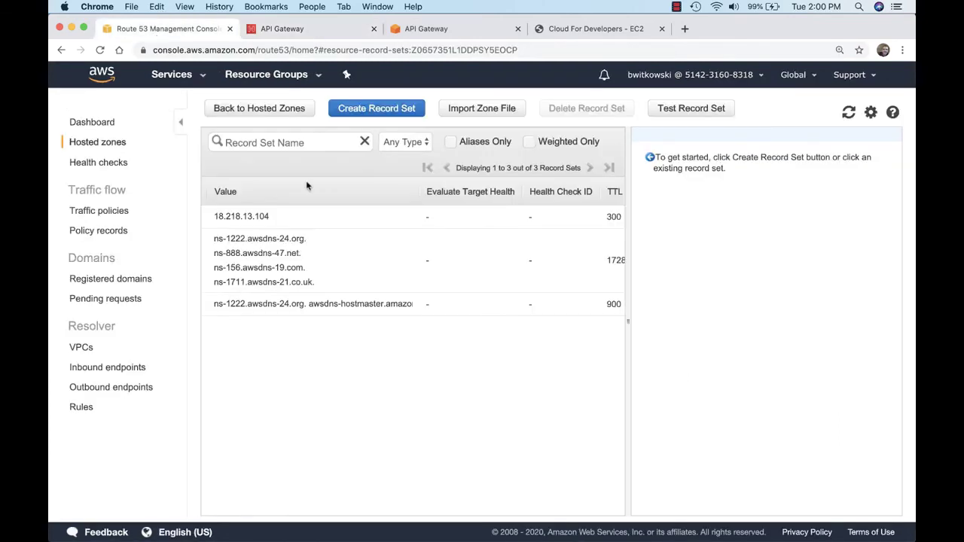
- Create an 'api' A alias record targeting d-3qpf3p3s83.execute-api.us-east-2.amazonaws.com
click(250, 220)
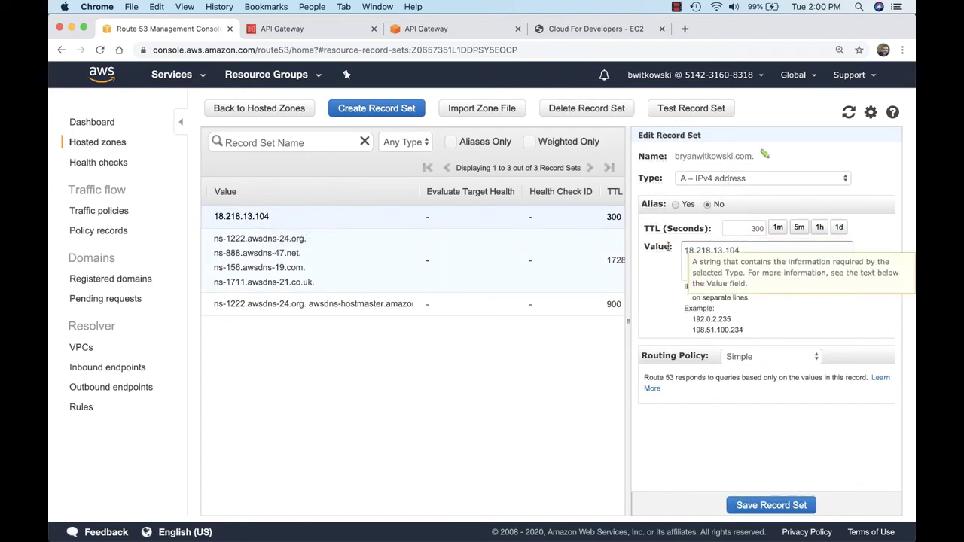
click(377, 115)
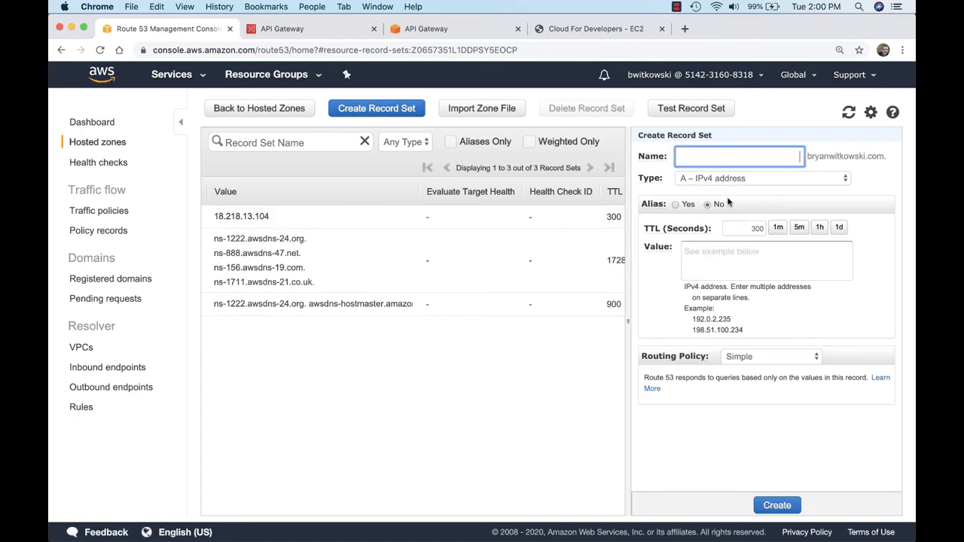
text(api)
click(675, 205)
click(727, 228)
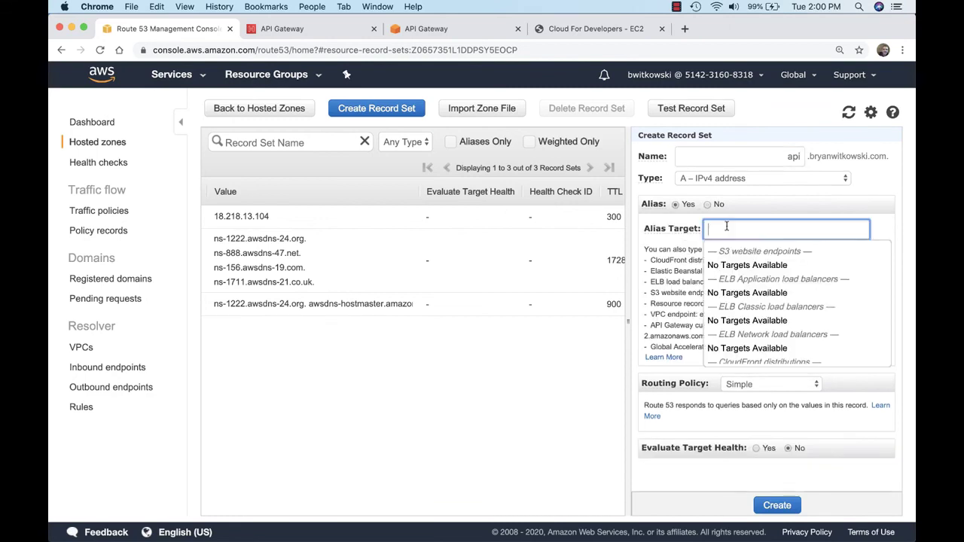
scroll(742, 290, down, 5)
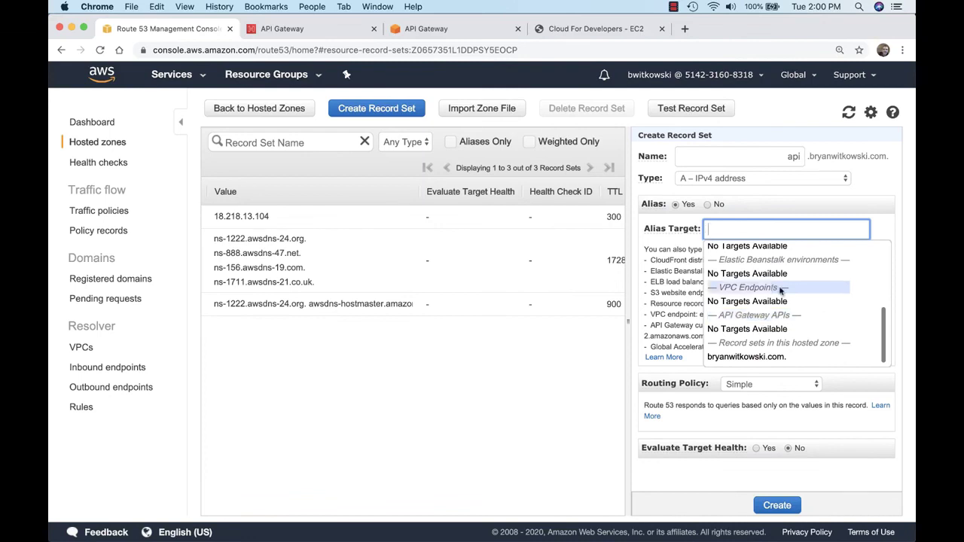
key(super+v)
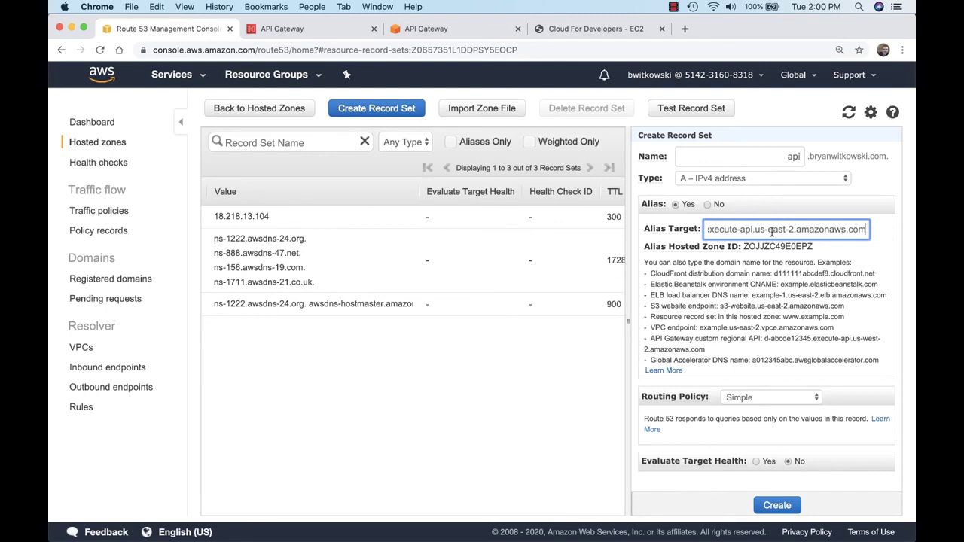
key(Tab)
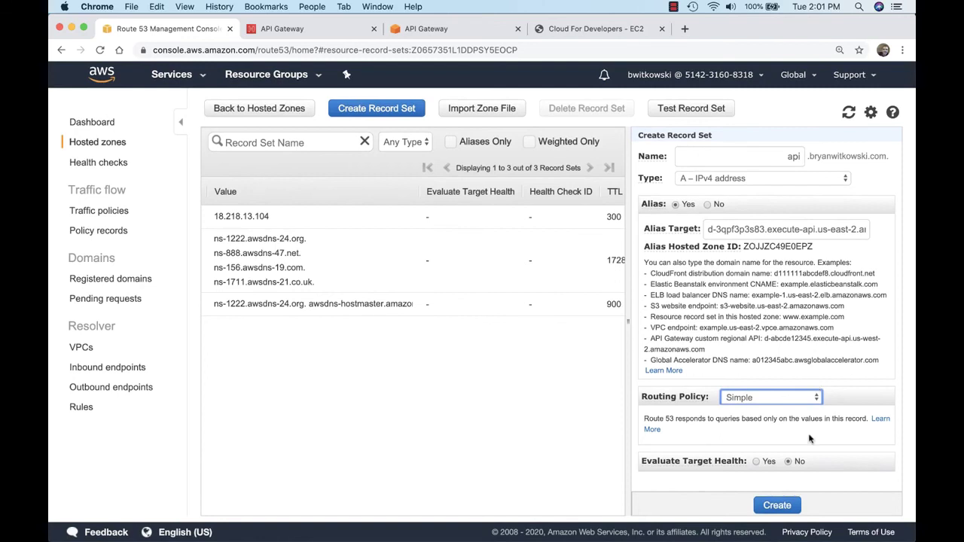
click(780, 508)
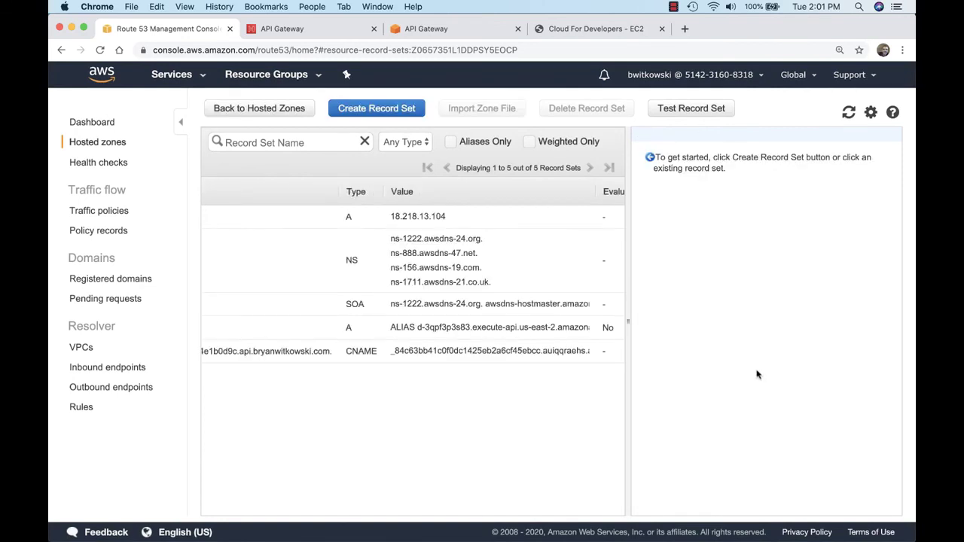
- Check the new api record's full name, then return via API Gateway to the Hello world page
scroll(422, 418, left, 5)
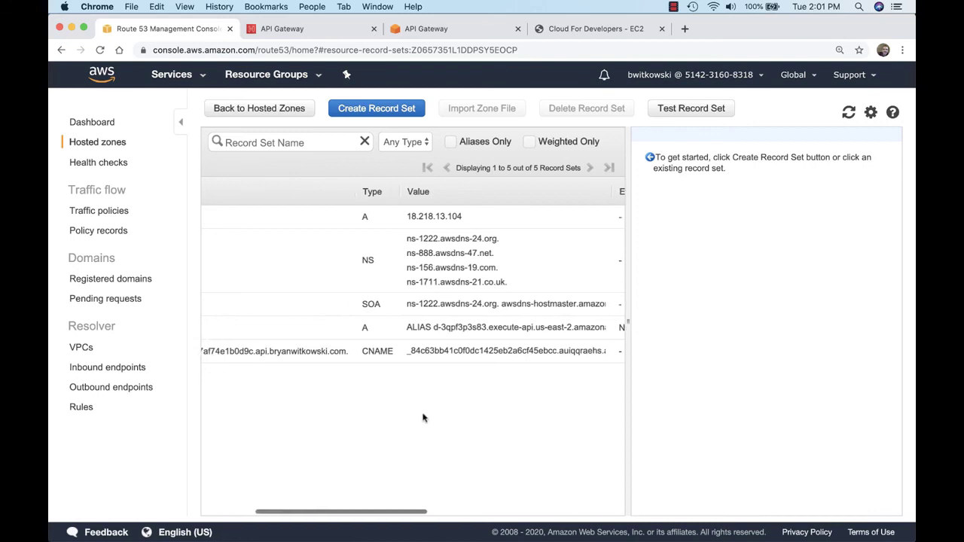
scroll(423, 418, left, 4)
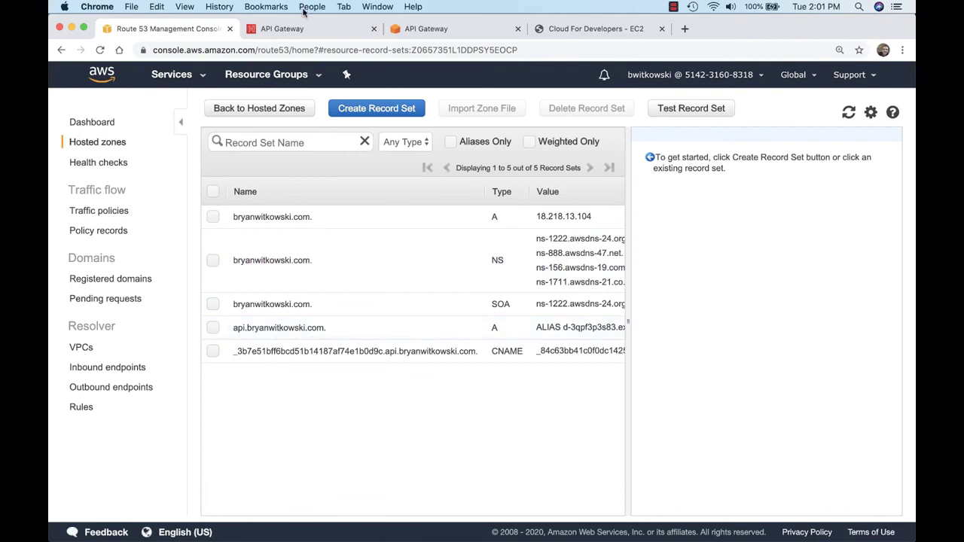
click(312, 31)
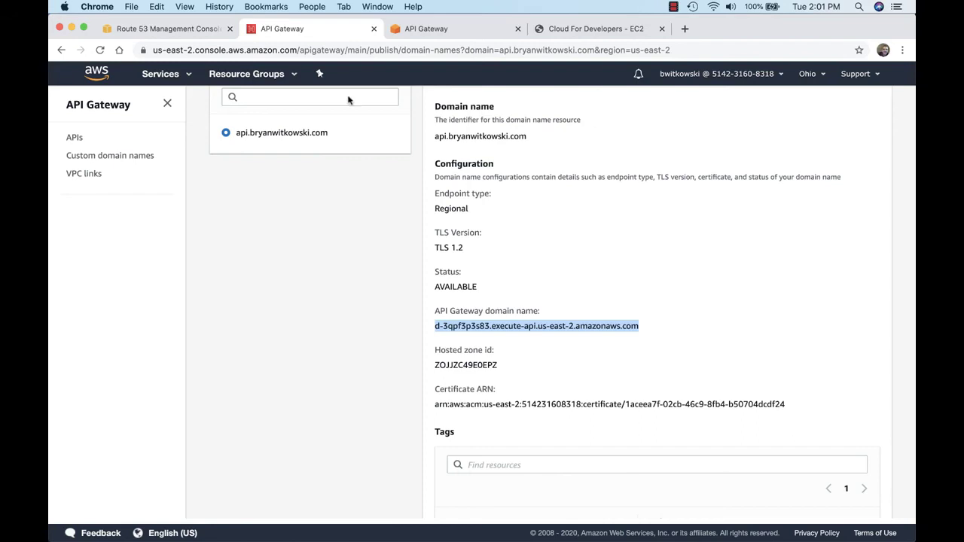
scroll(362, 224, up, 2)
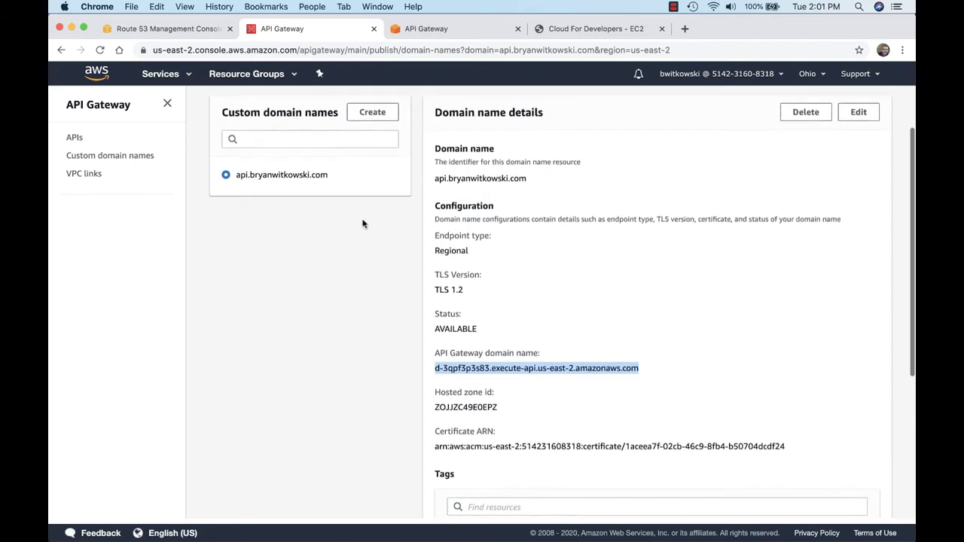
click(576, 30)
- Load api.bryanwitkowski.com to verify the Hello world page, then return to the Route 53 record sets
click(318, 49)
text(api.)
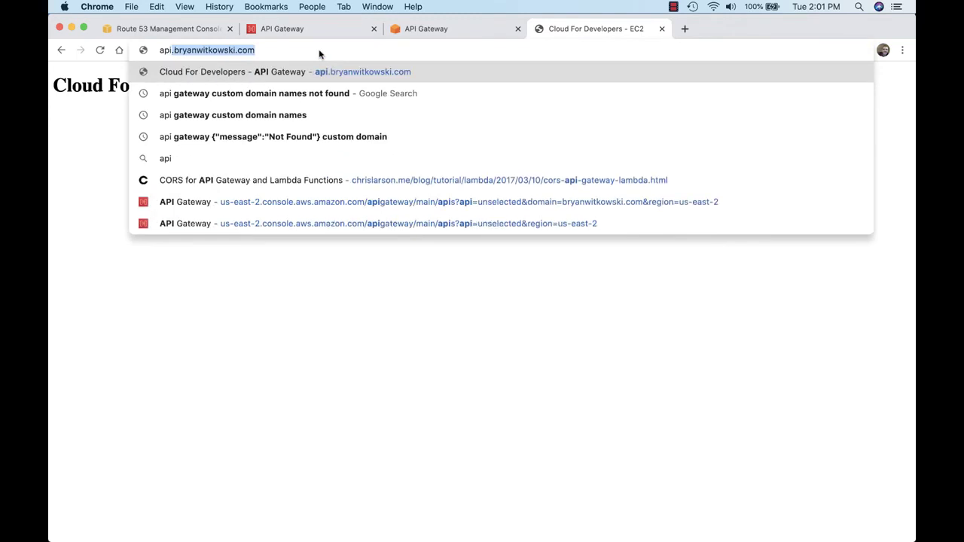
key(Return)
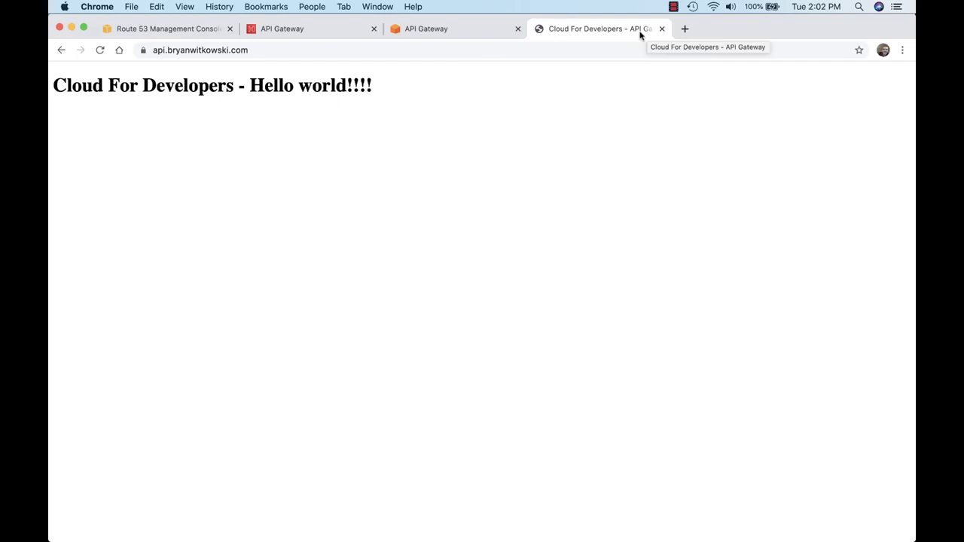
click(199, 32)
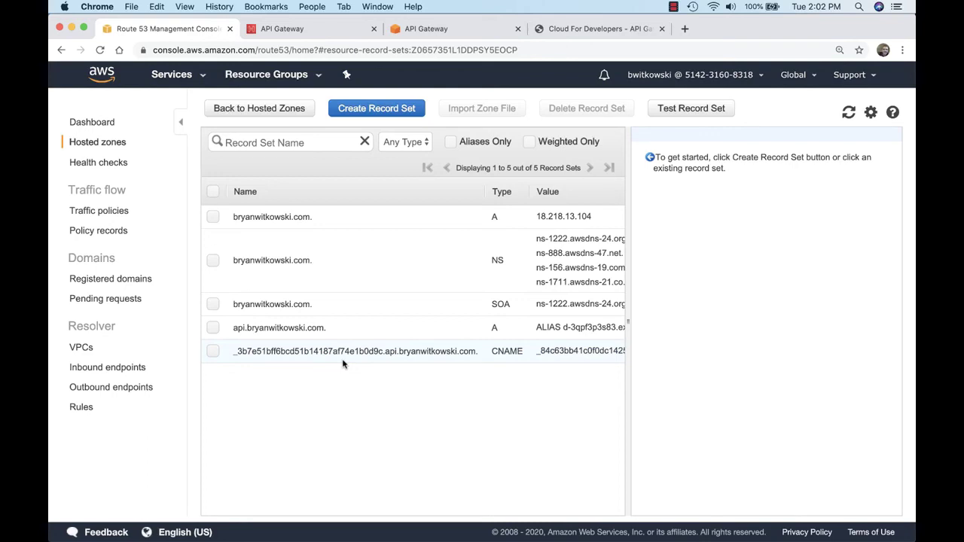
- Stop the screen recording from the menu-bar recorder
click(674, 7)
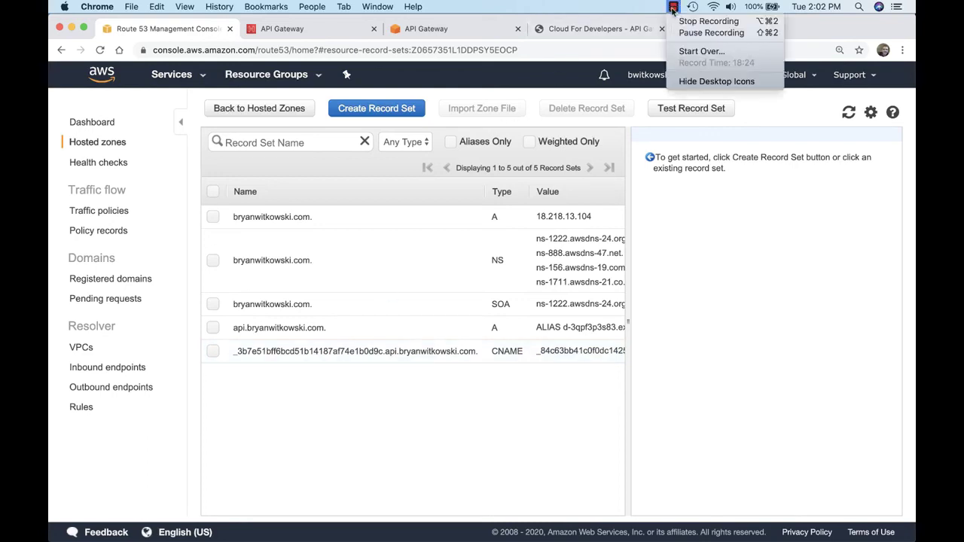
click(676, 23)
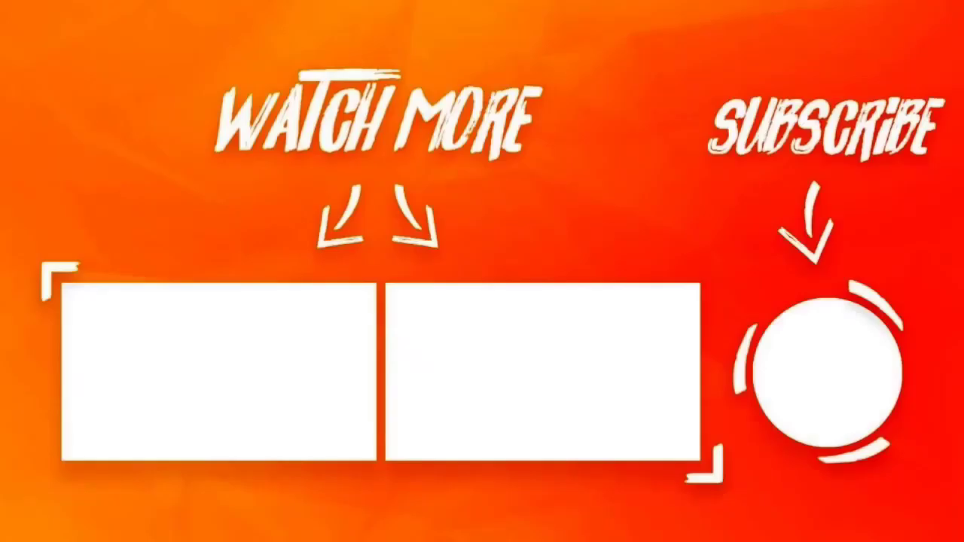